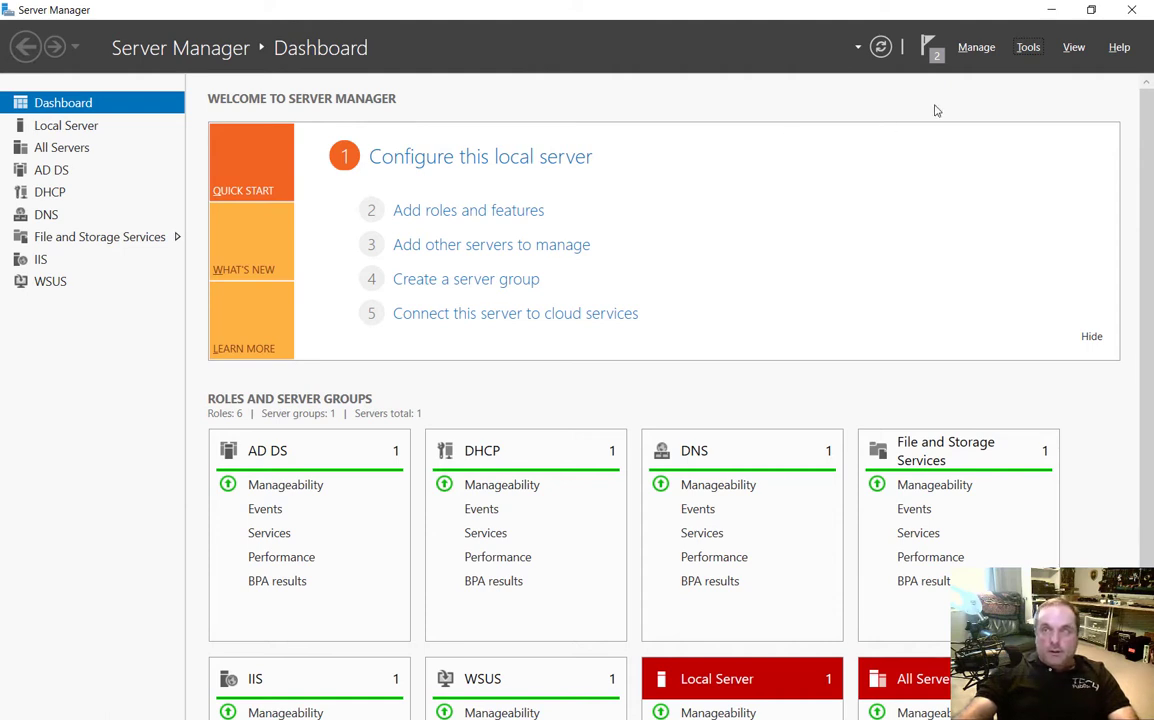
- Open DNS Manager and expand the Forward Lookup Zones of server DC2
click(1027, 50)
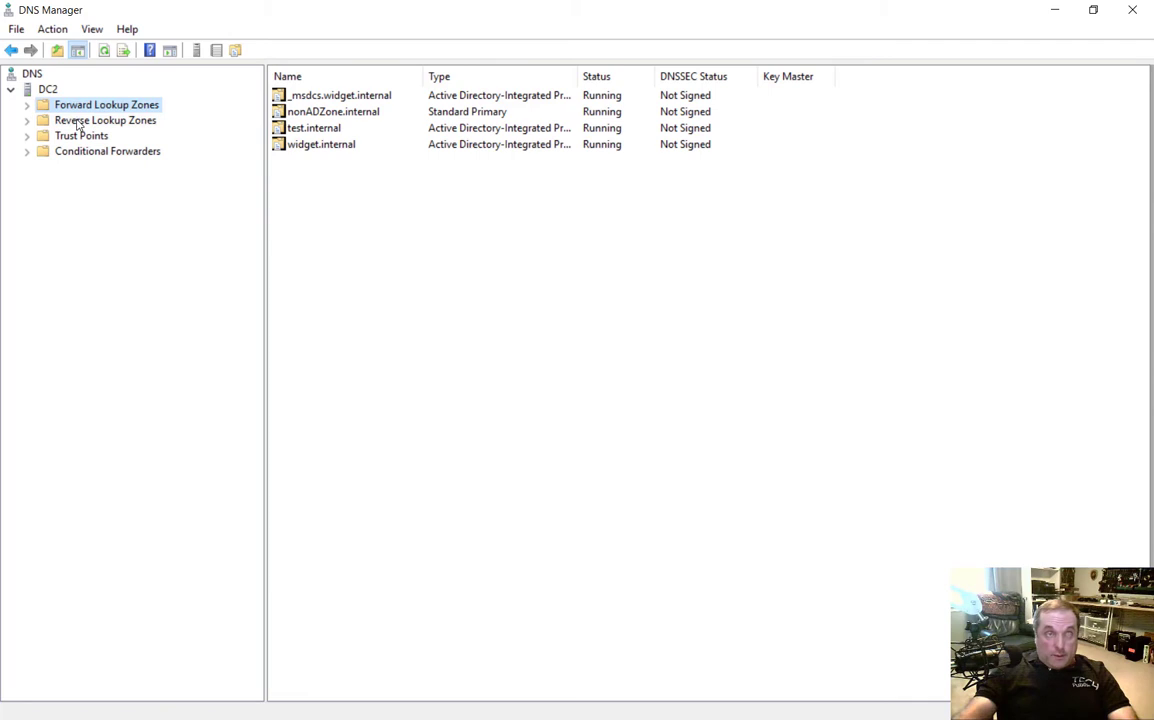
click(78, 121)
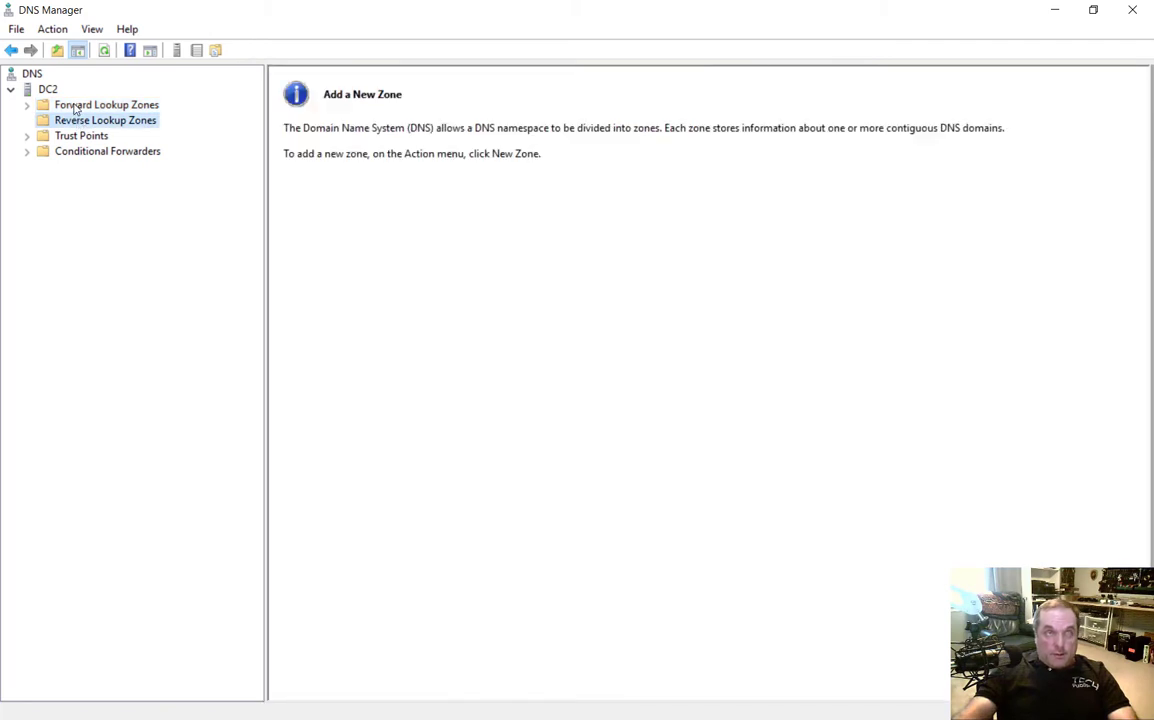
double_click(75, 106)
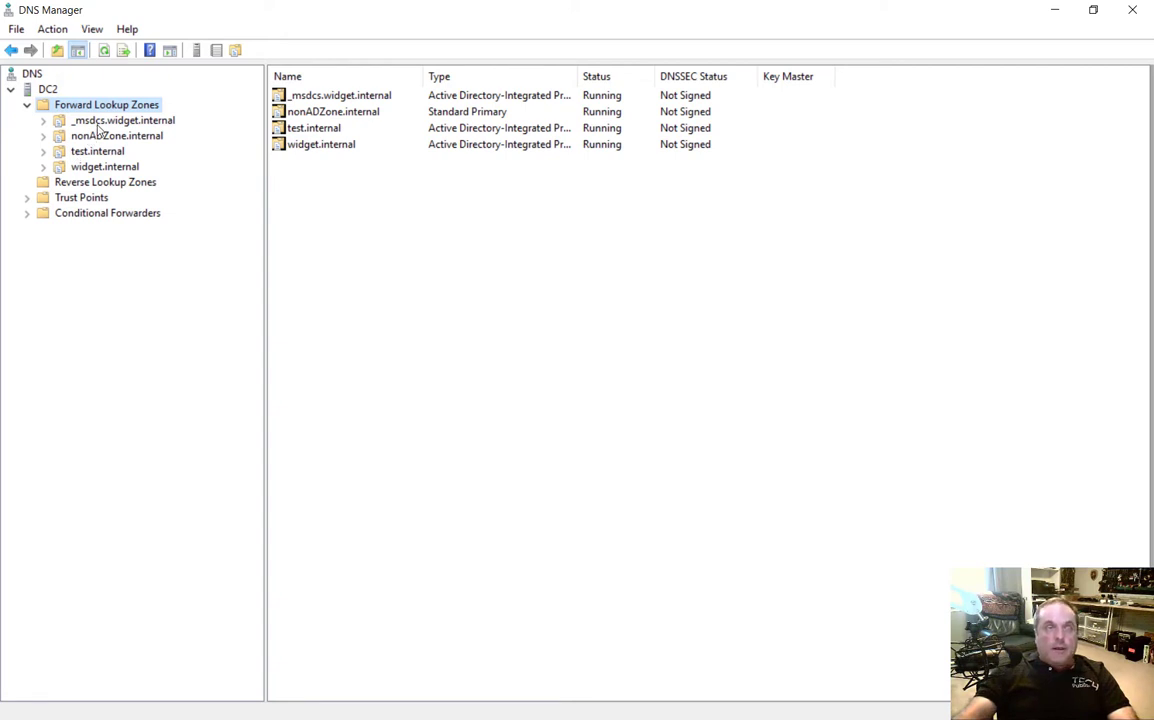
- View the records in the _msdcs.widget.internal and widget.internal forward lookup zones
click(100, 121)
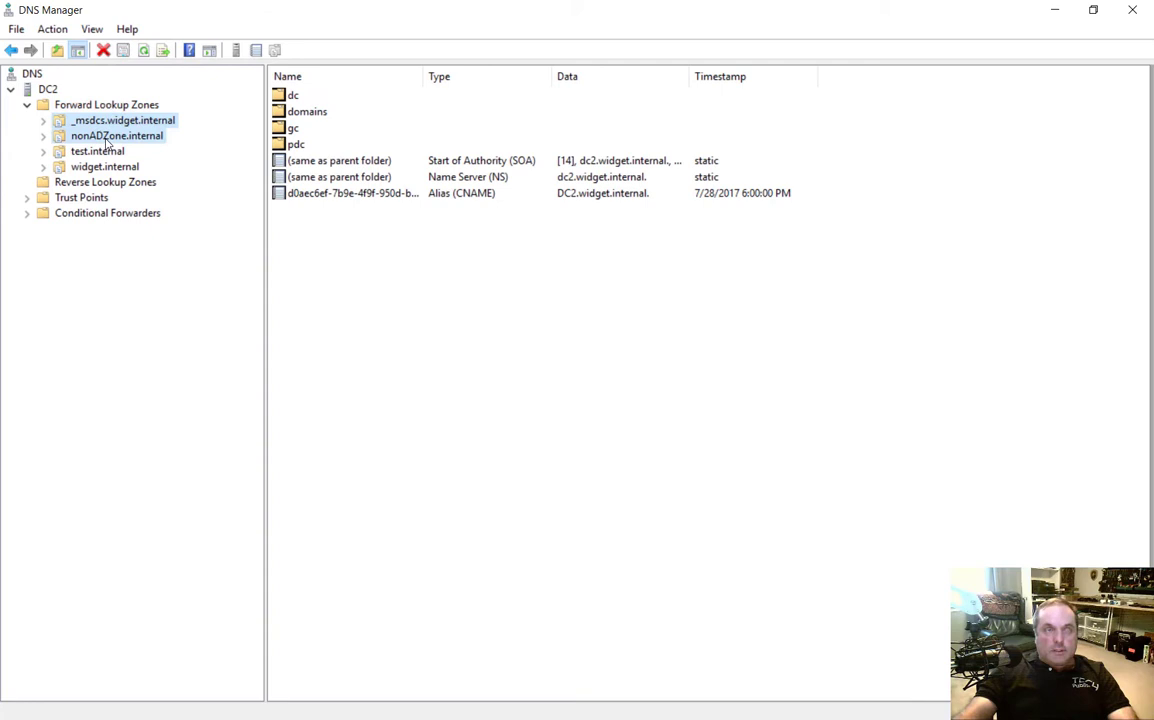
click(105, 137)
click(111, 121)
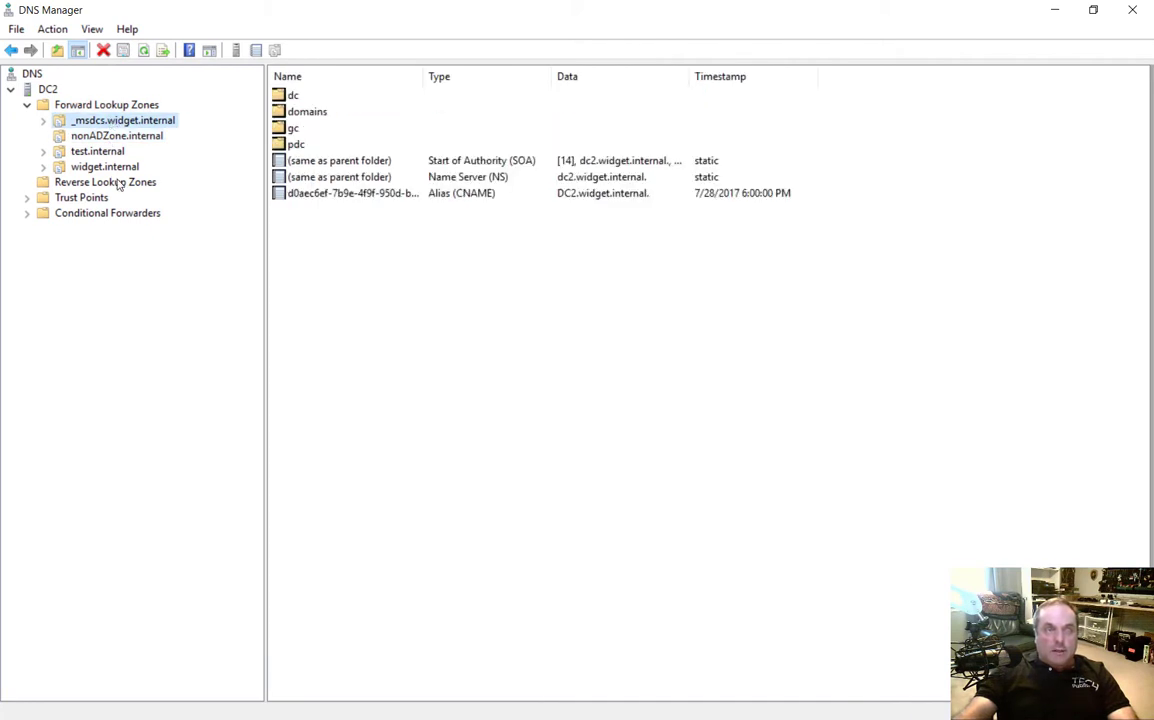
click(112, 167)
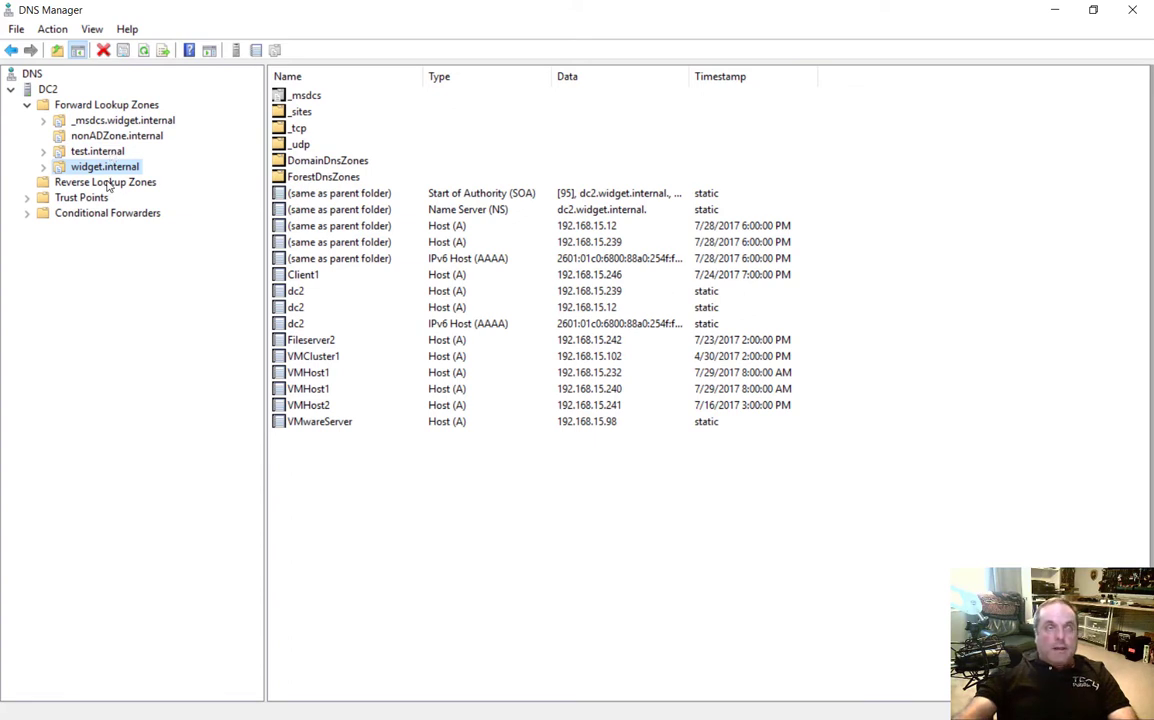
- Start a new reverse lookup zone as a primary zone stored in Active Directory, replicated to all DNS servers on domain controllers in the widget.internal domain
click(106, 185)
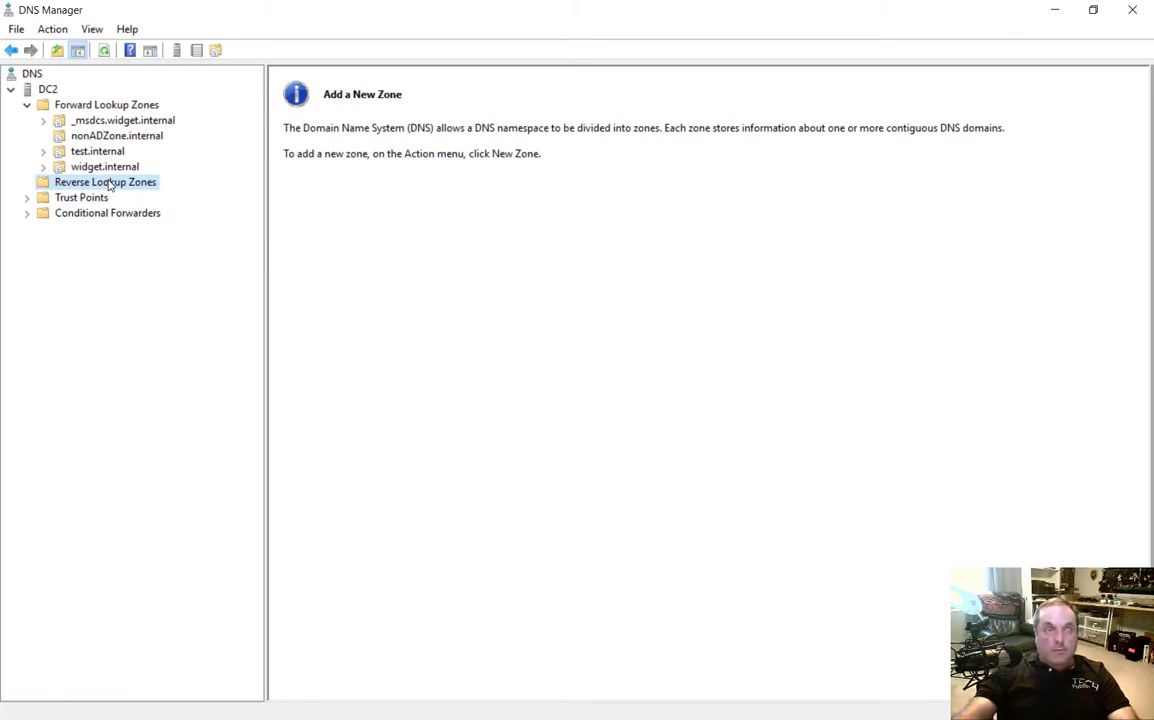
right_click(108, 181)
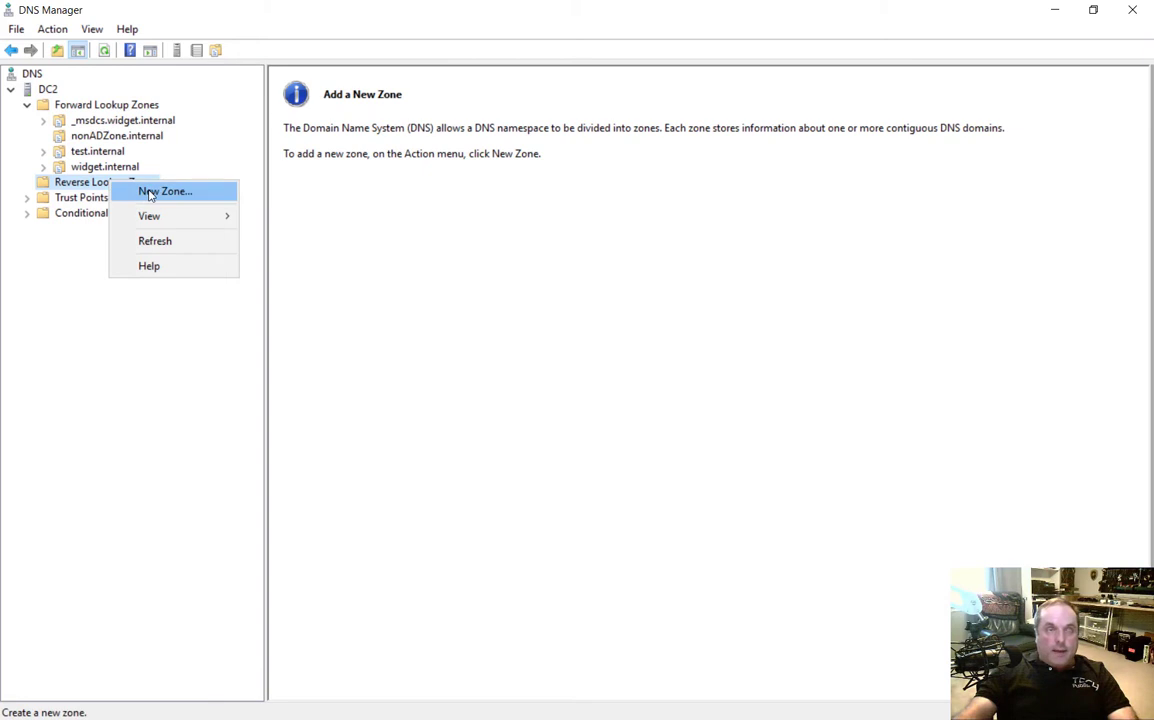
click(159, 192)
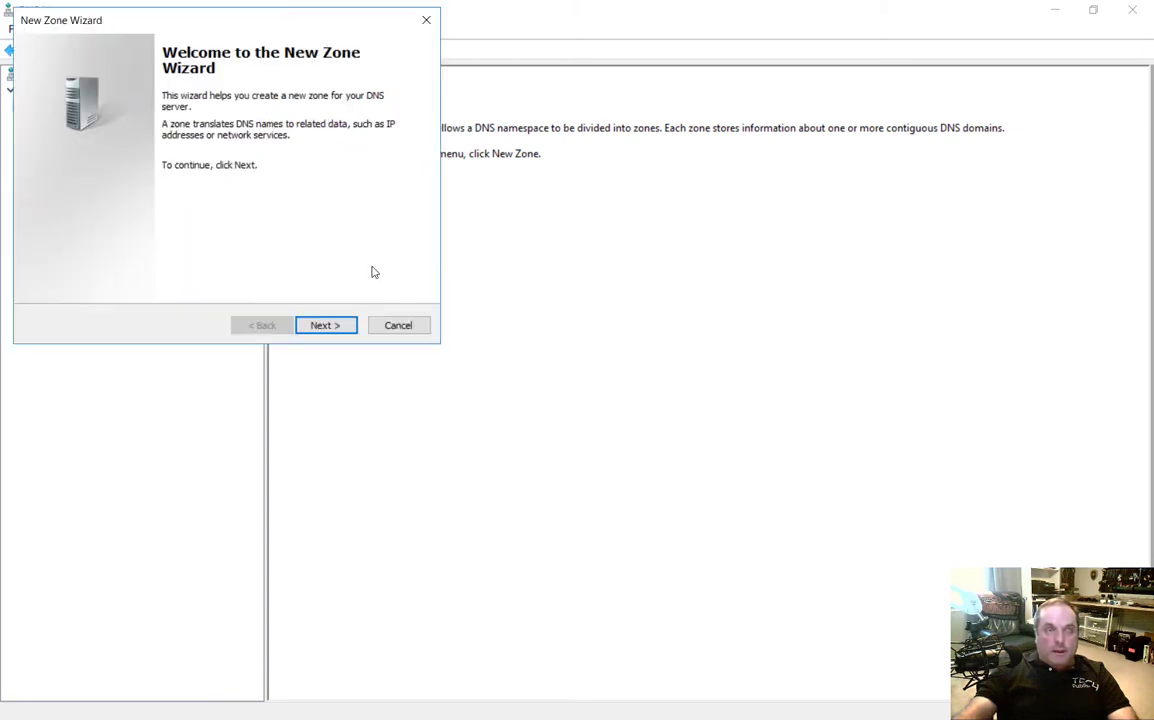
drag(212, 32, 419, 134)
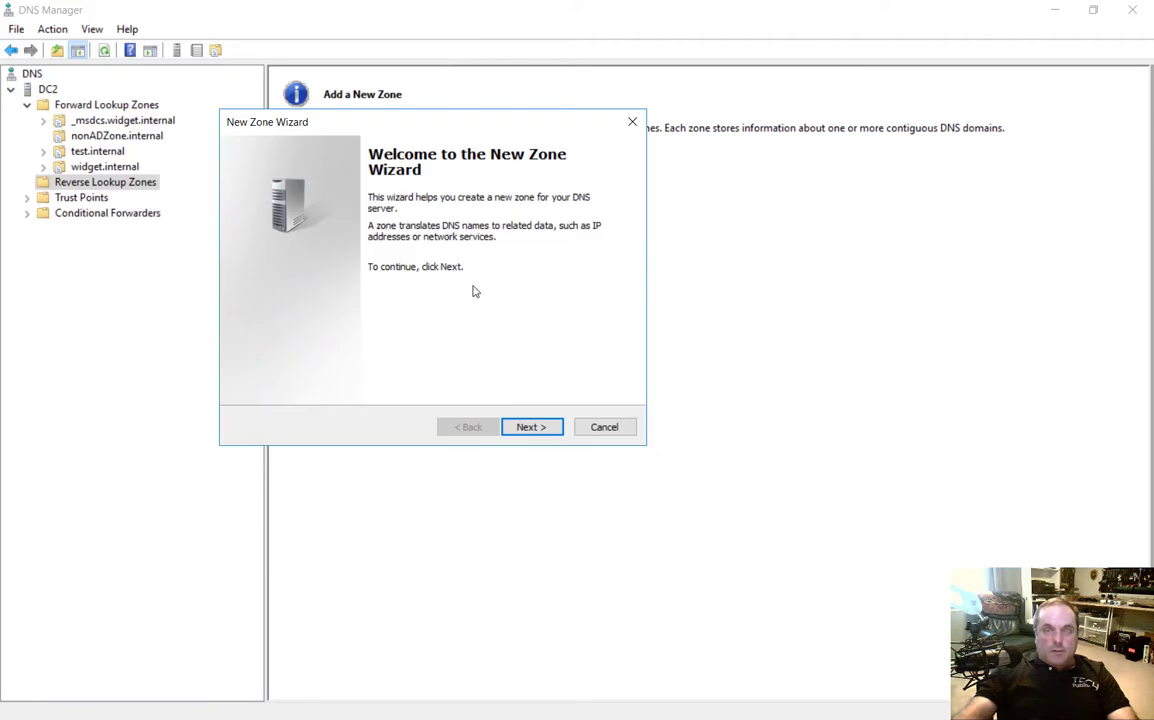
click(529, 427)
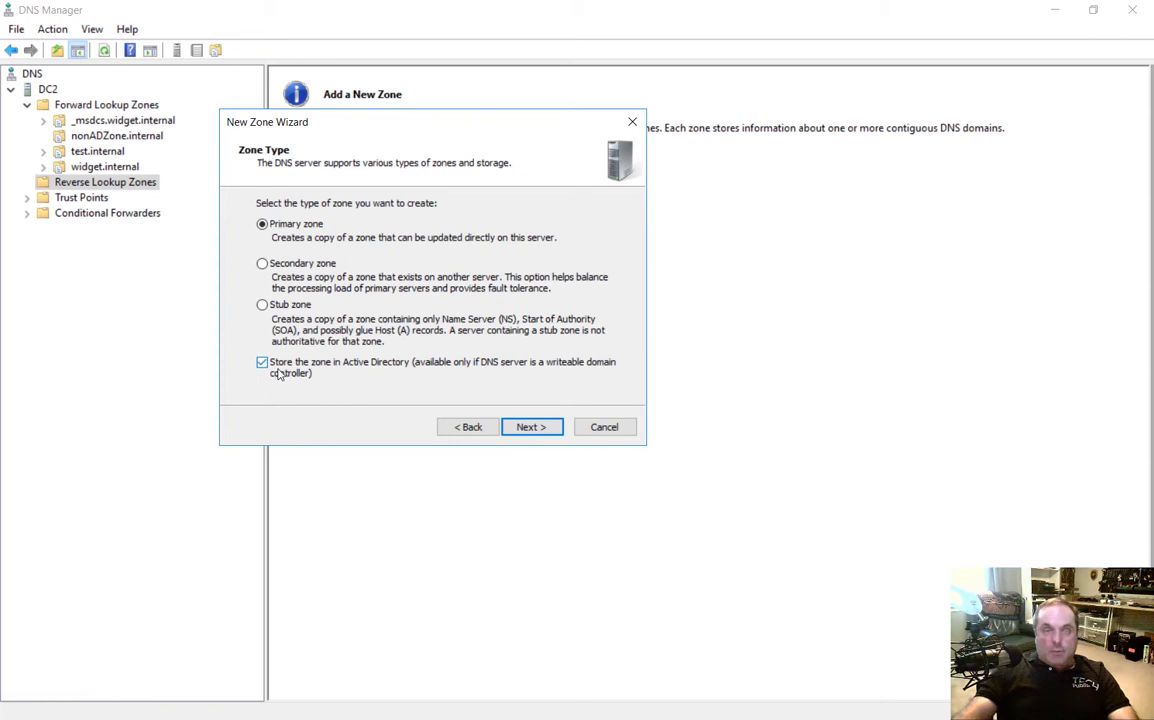
click(522, 430)
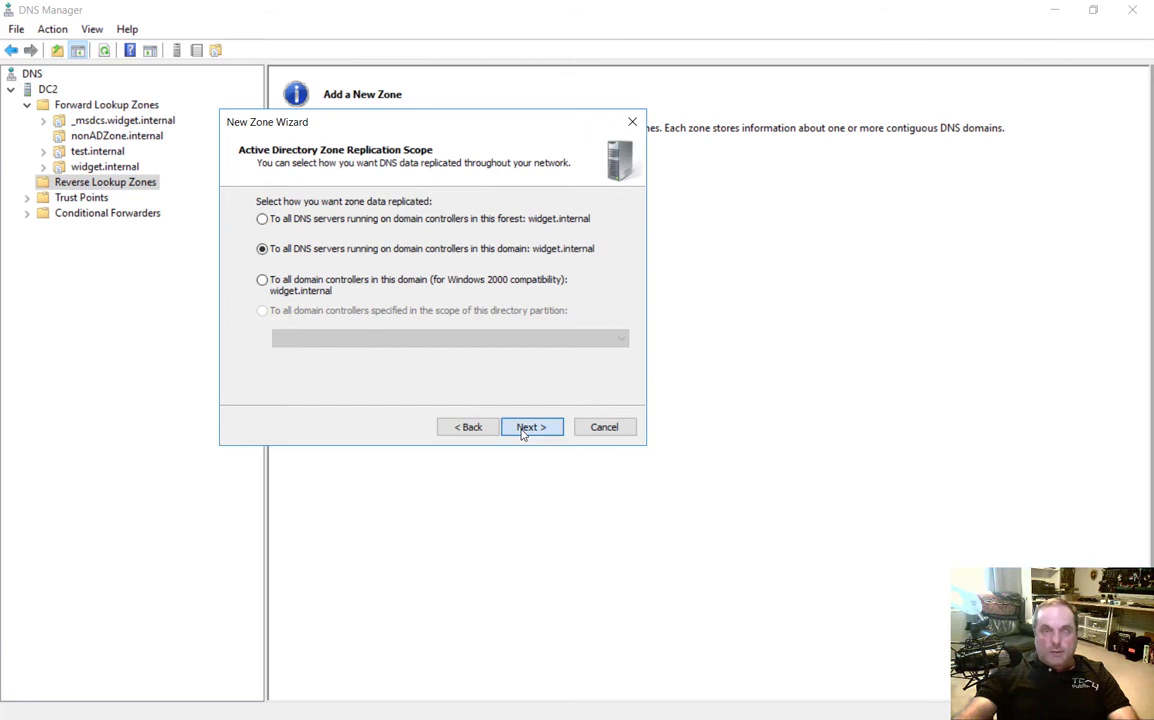
click(522, 430)
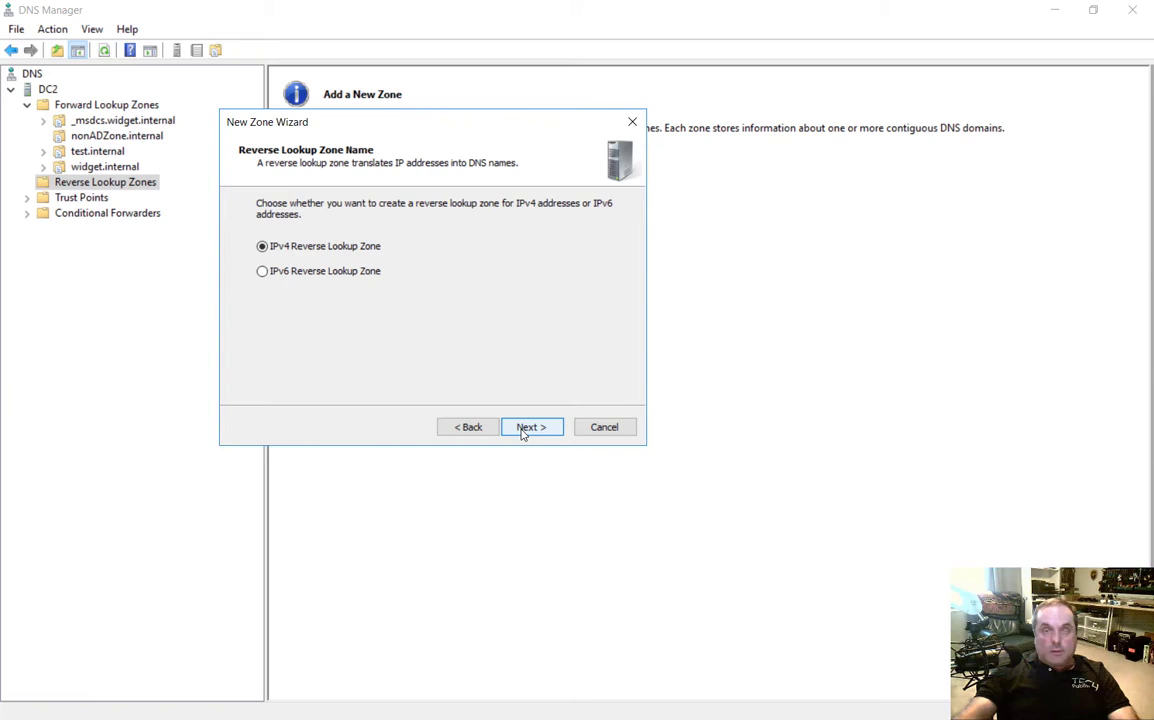
- Make it an IPv4 reverse lookup zone with the network ID 192.168.15
click(522, 430)
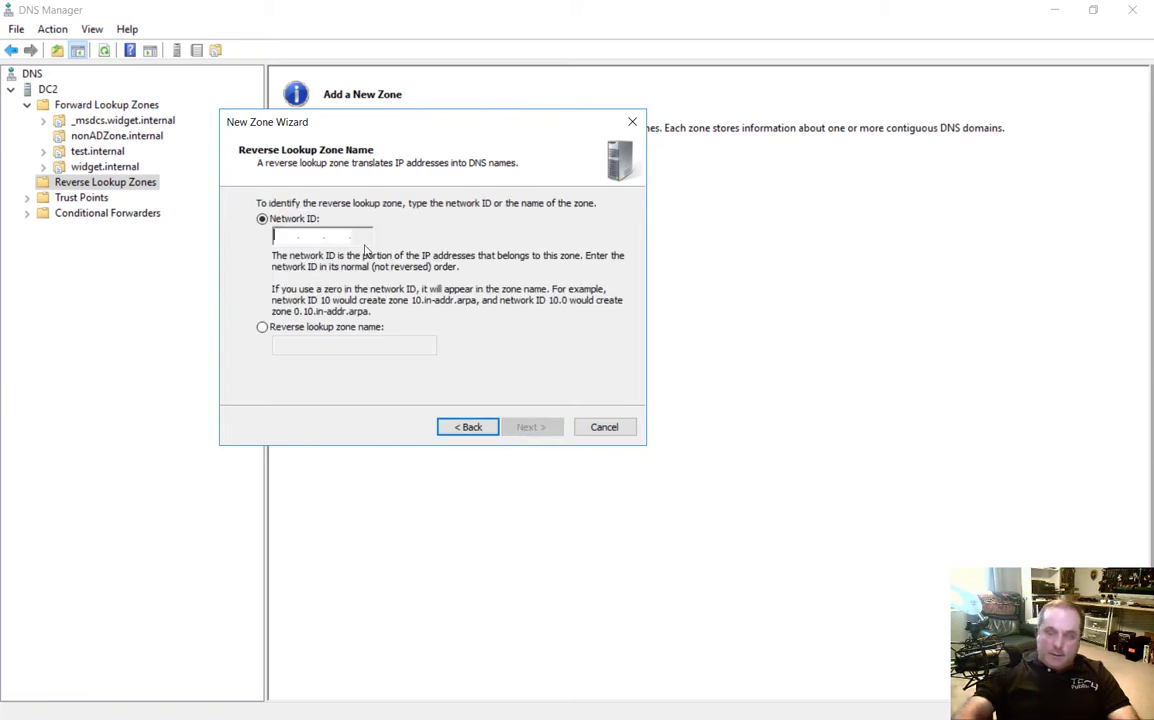
text(192.1)
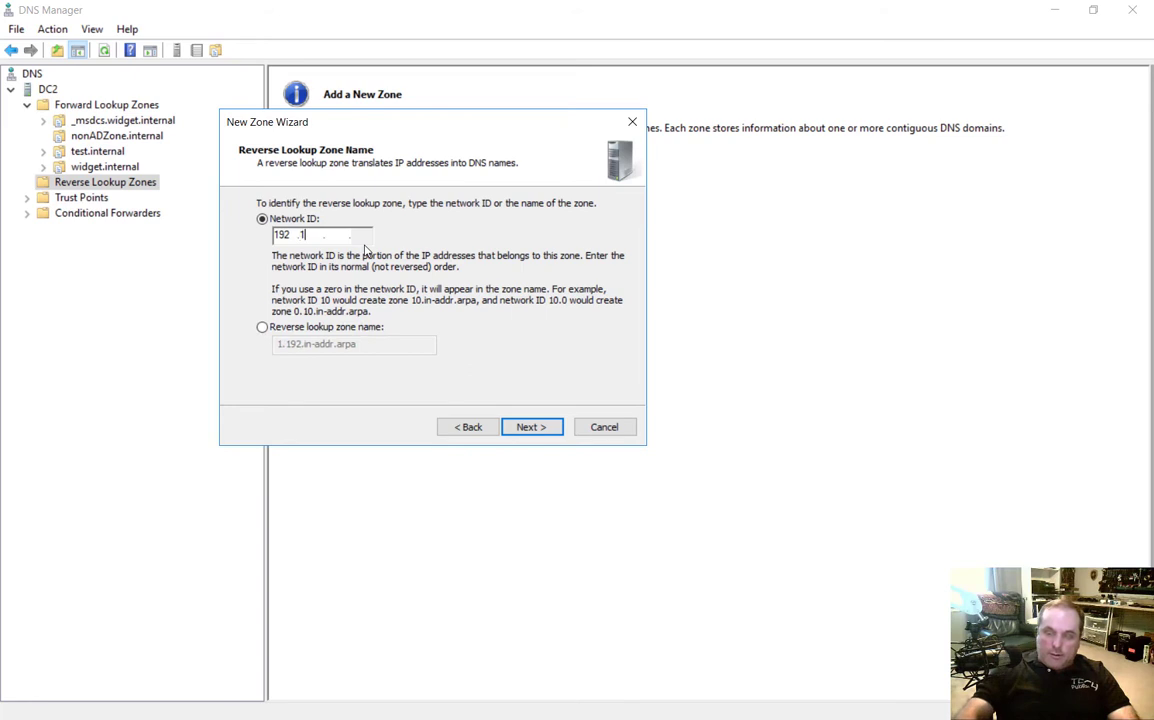
text(68.15.)
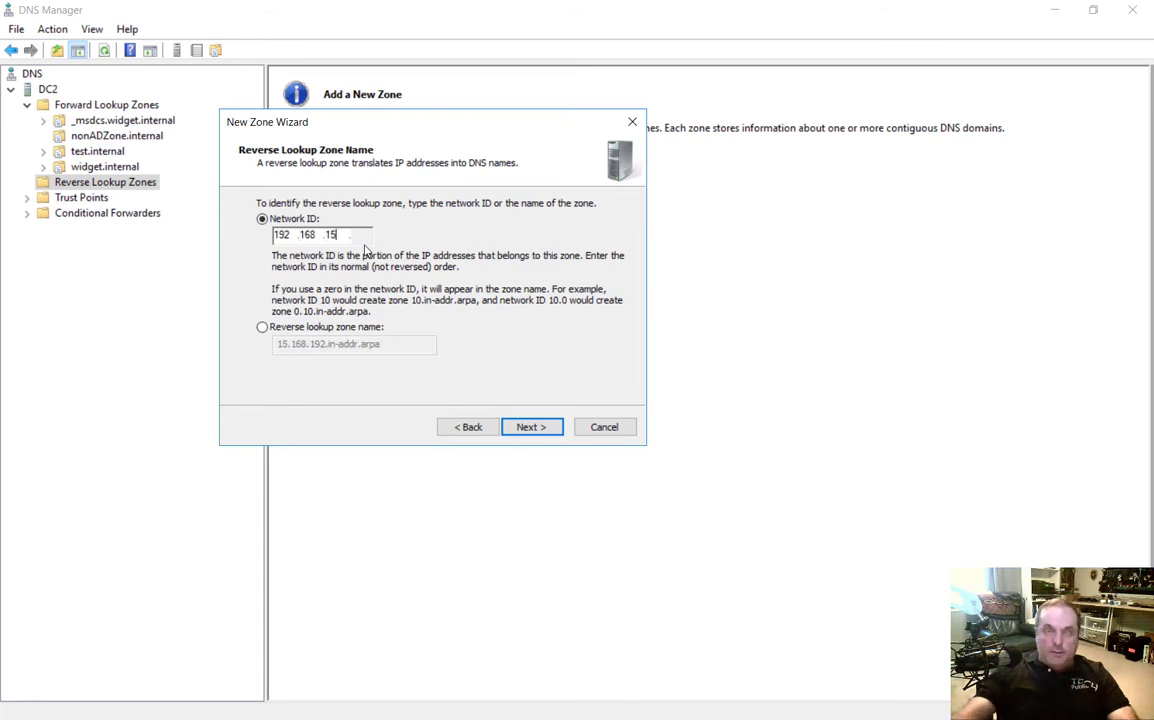
- Open a Command Prompt and run ipconfig to list the server's IP configuration
mouse_move(88, 712)
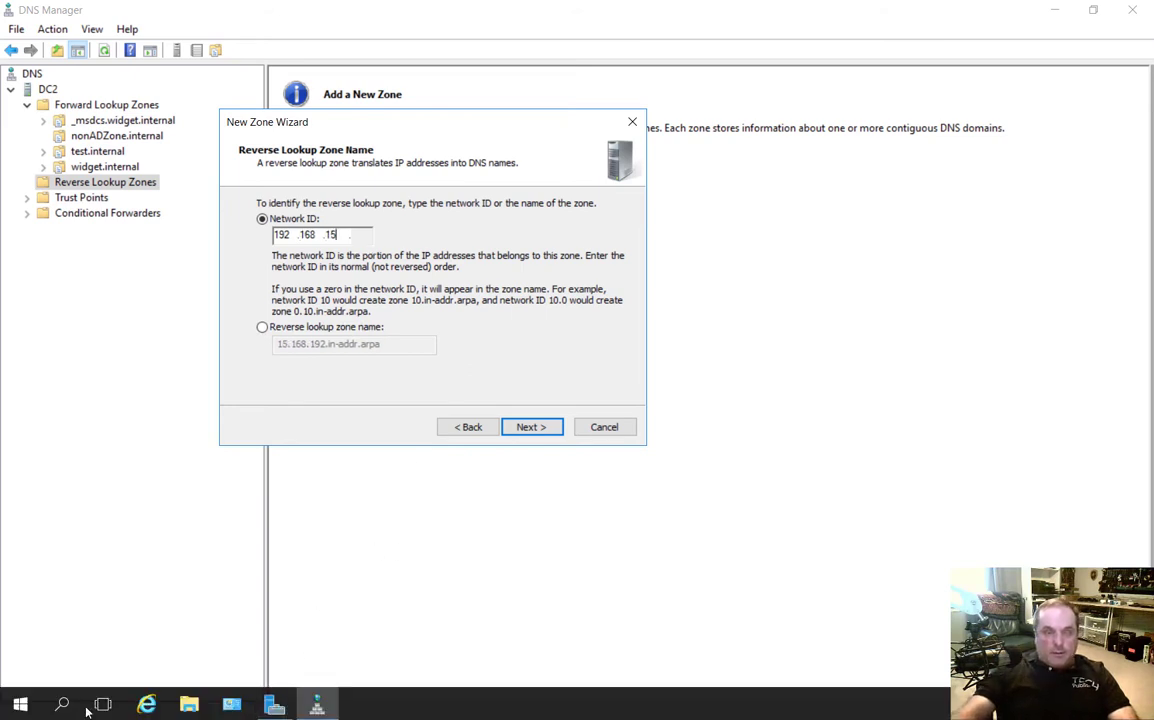
right_click(20, 705)
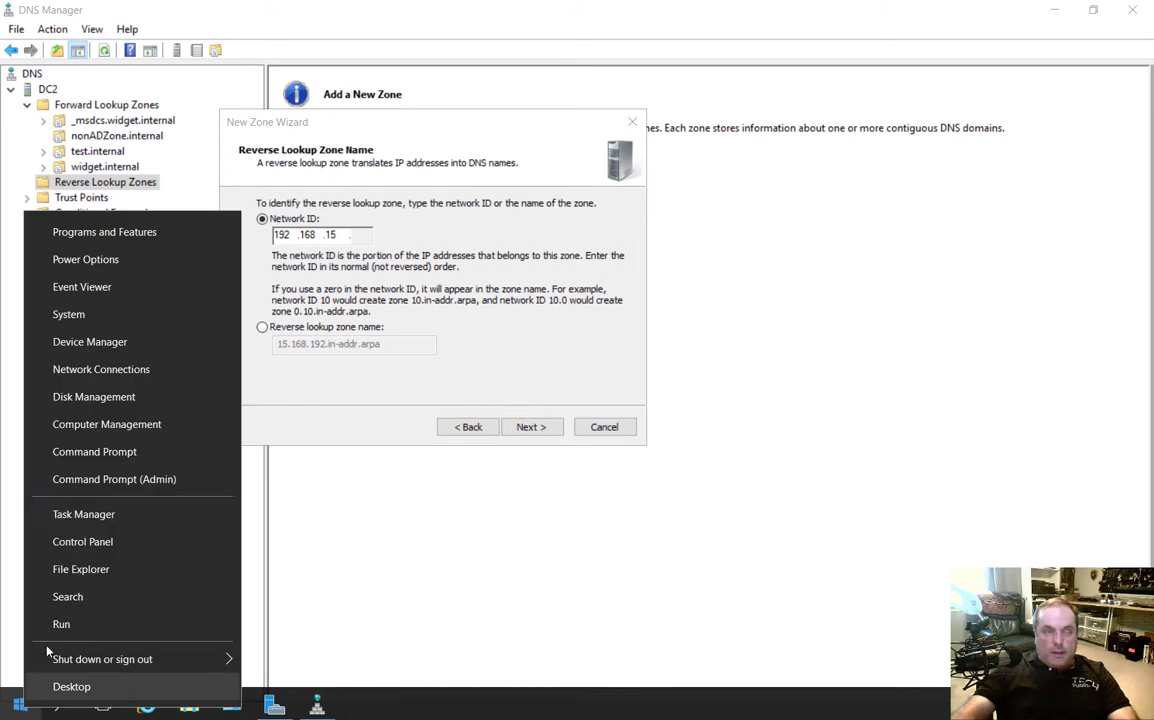
click(99, 456)
drag(371, 39, 587, 193)
text(ipco)
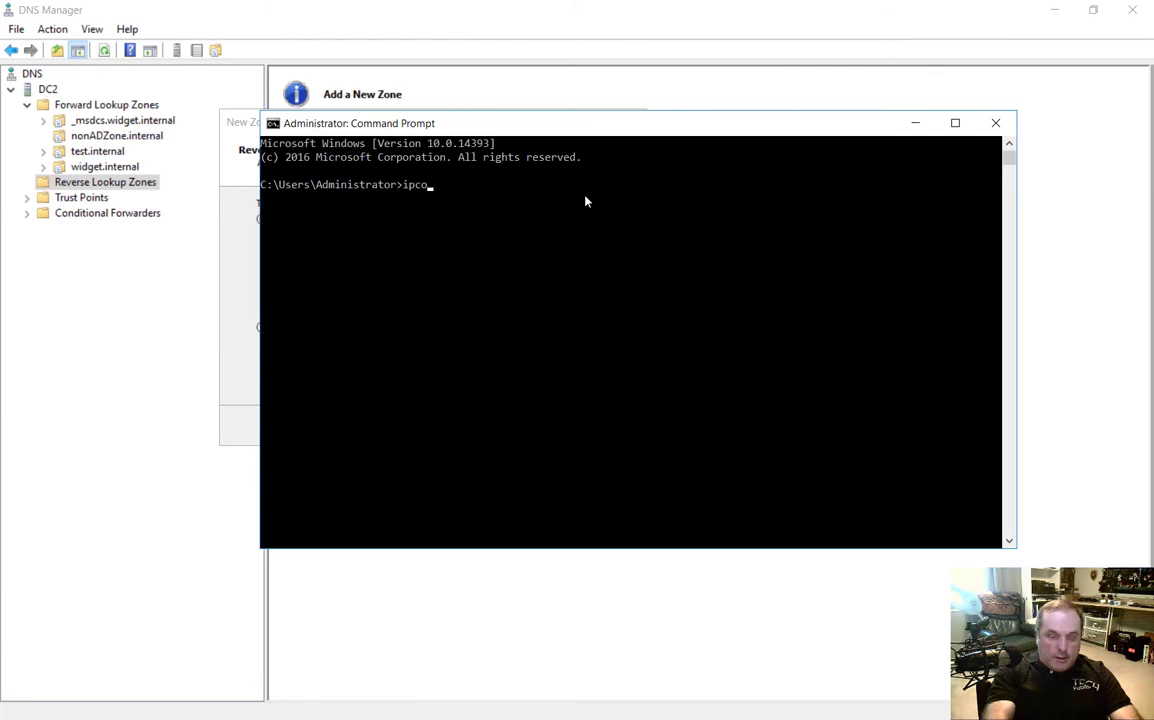
text(nfig)
key(Return)
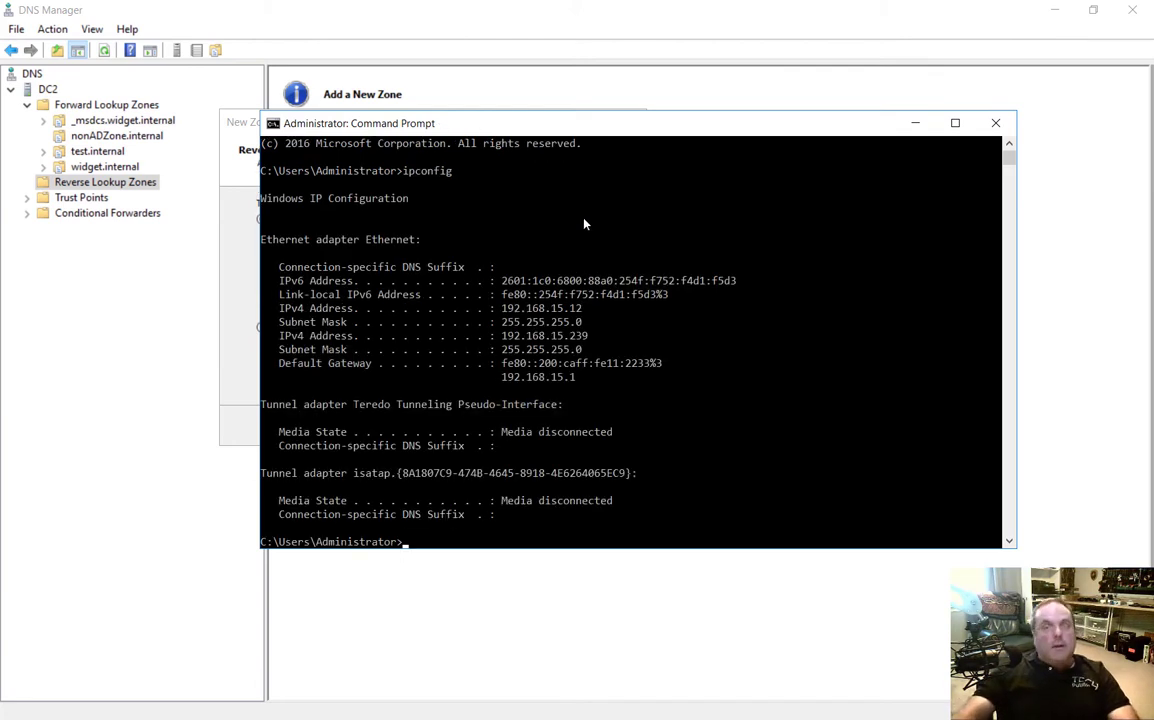
- Compare the network and host portions of the server's IPv4 address with its subnet mask, and minimize the Command Prompt
drag(502, 309, 562, 312)
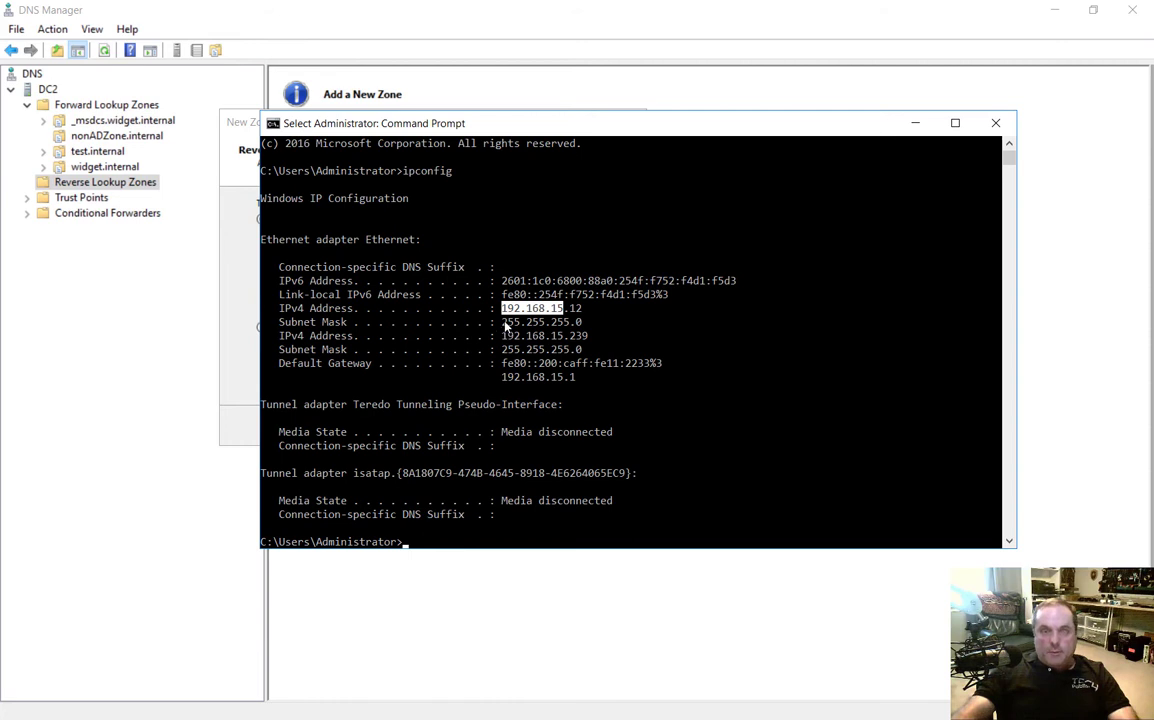
drag(506, 326, 570, 326)
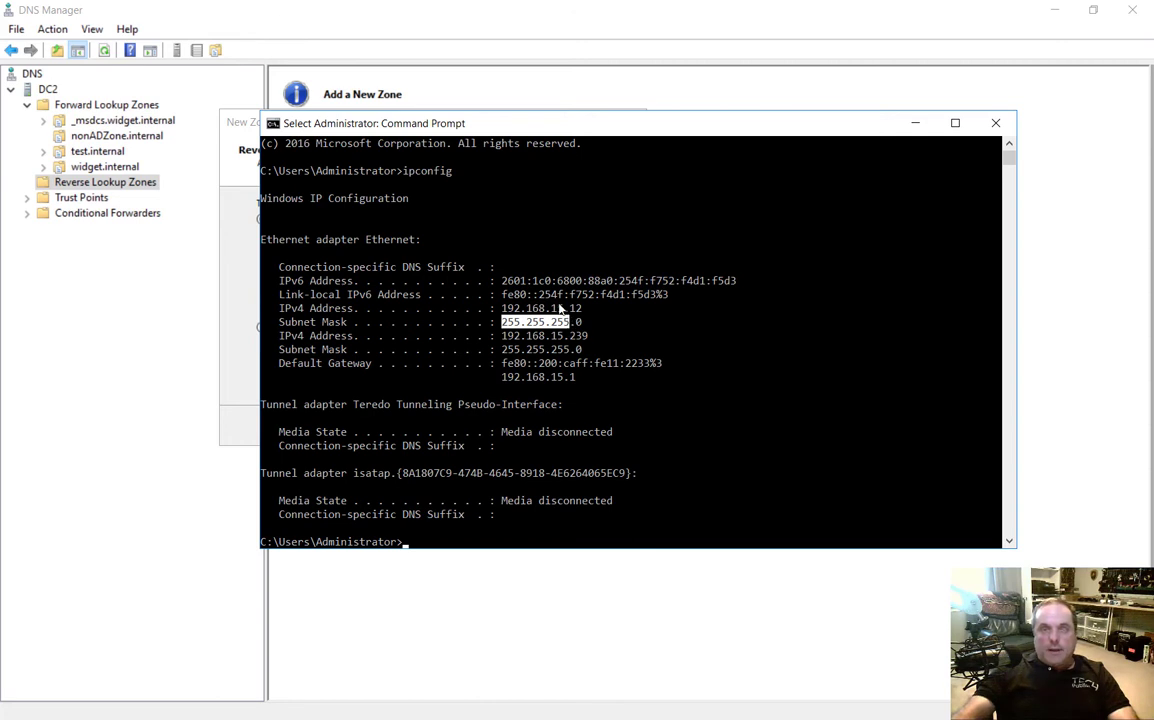
drag(556, 309, 502, 310)
click(572, 311)
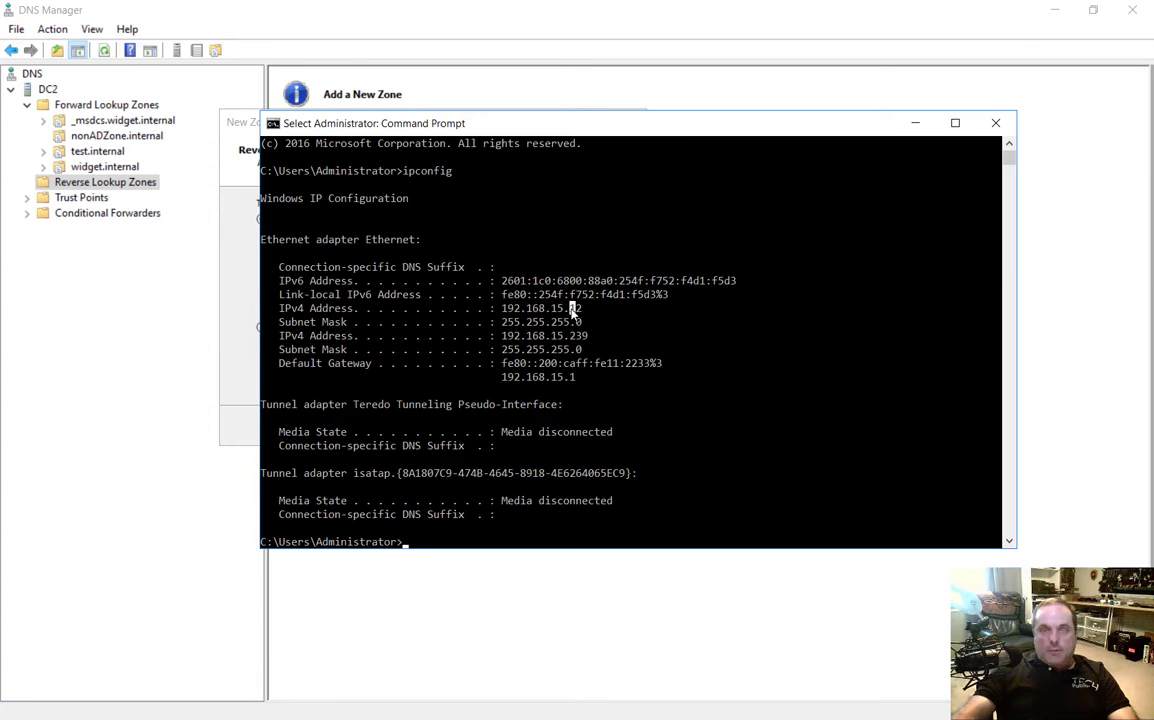
drag(572, 311, 583, 316)
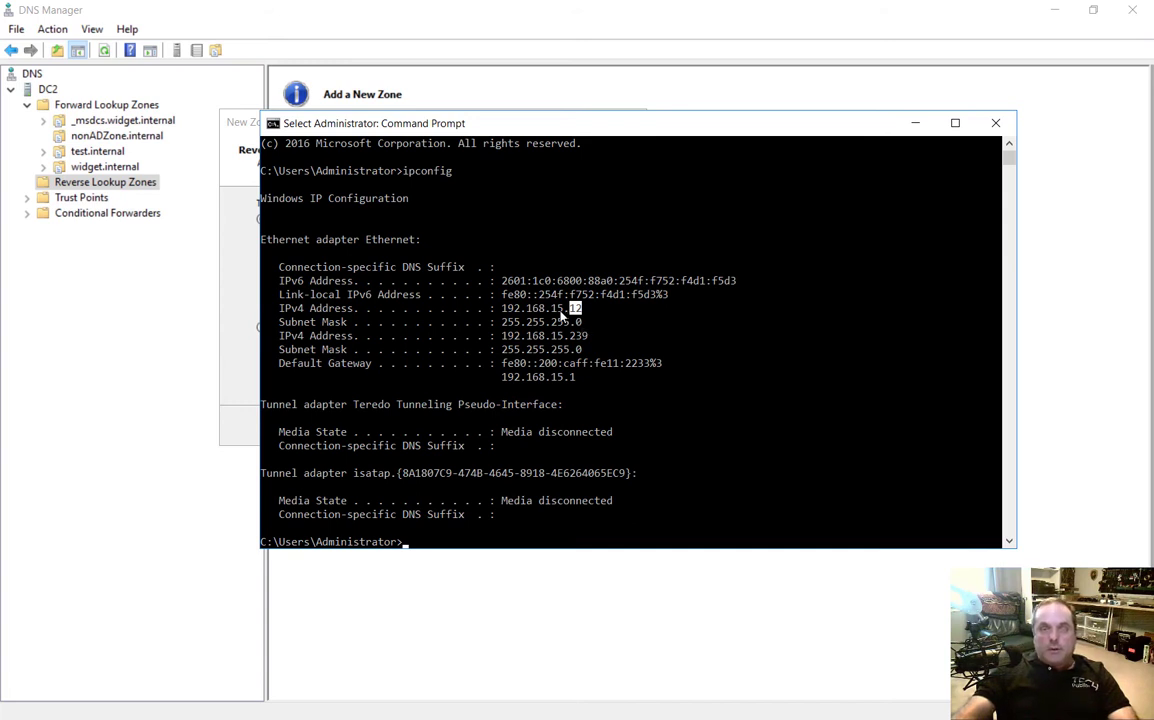
mouse_move(565, 310)
mouse_down()
mouse_move(502, 310)
mouse_move(530, 322)
mouse_move(505, 325)
mouse_move(512, 311)
mouse_move(545, 311)
mouse_up()
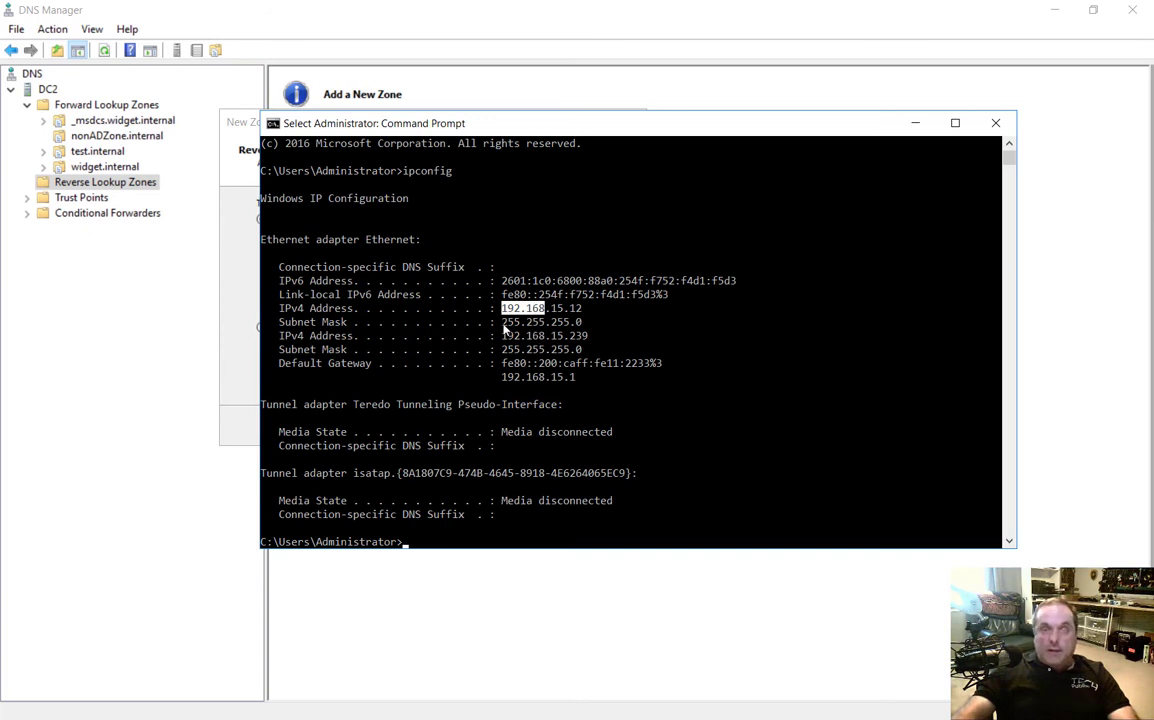
drag(501, 322, 590, 322)
right_click(590, 322)
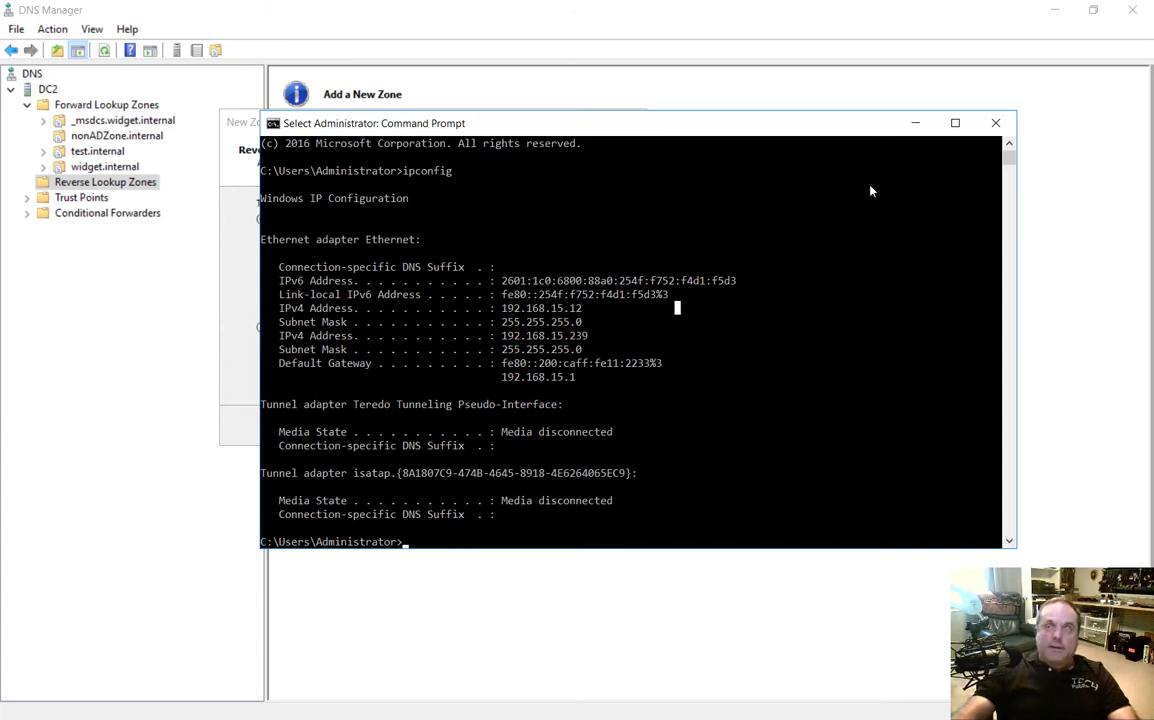
click(914, 123)
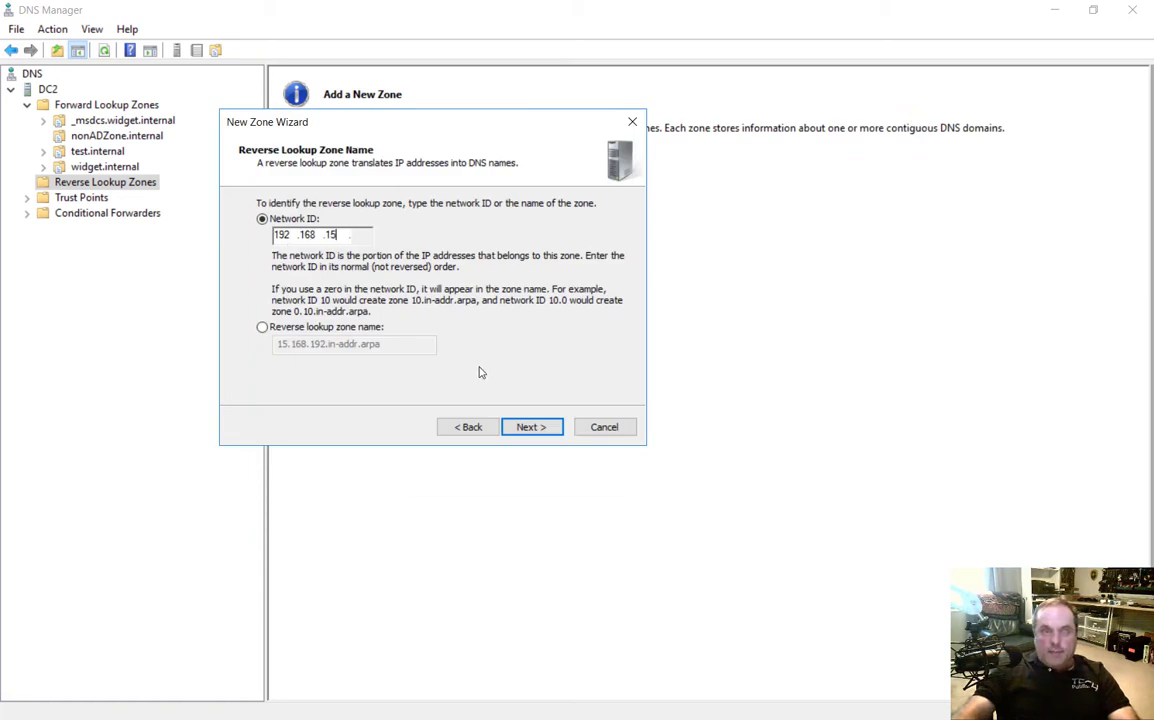
- Accept the network ID, allow only secure dynamic updates, and finish creating the reverse lookup zone
click(530, 428)
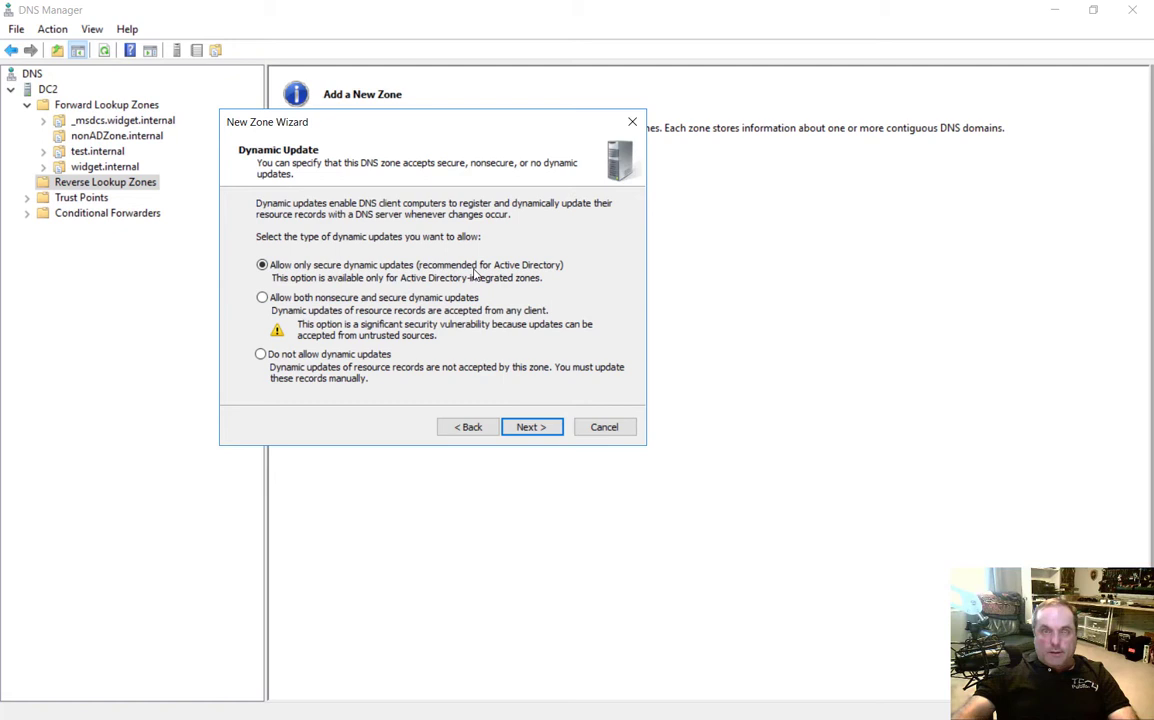
click(545, 426)
click(543, 427)
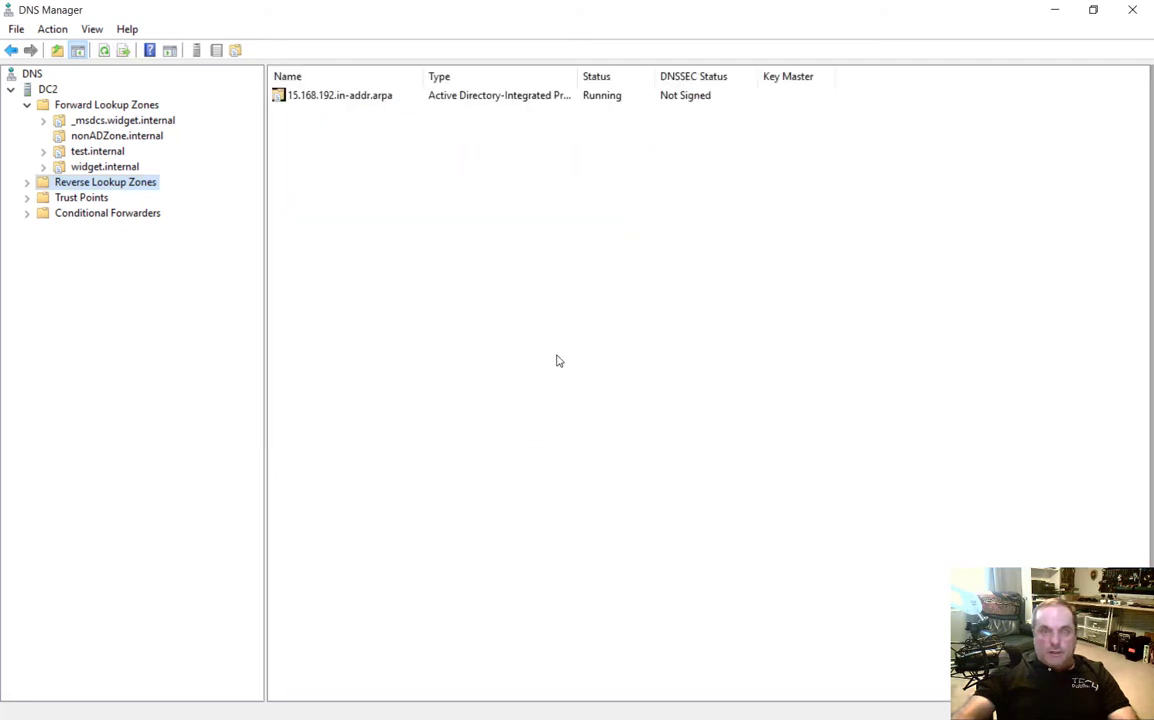
- Expand Reverse Lookup Zones and examine the Start of Authority and Name Server records in the 15.168.192.in-addr.arpa zone
click(26, 183)
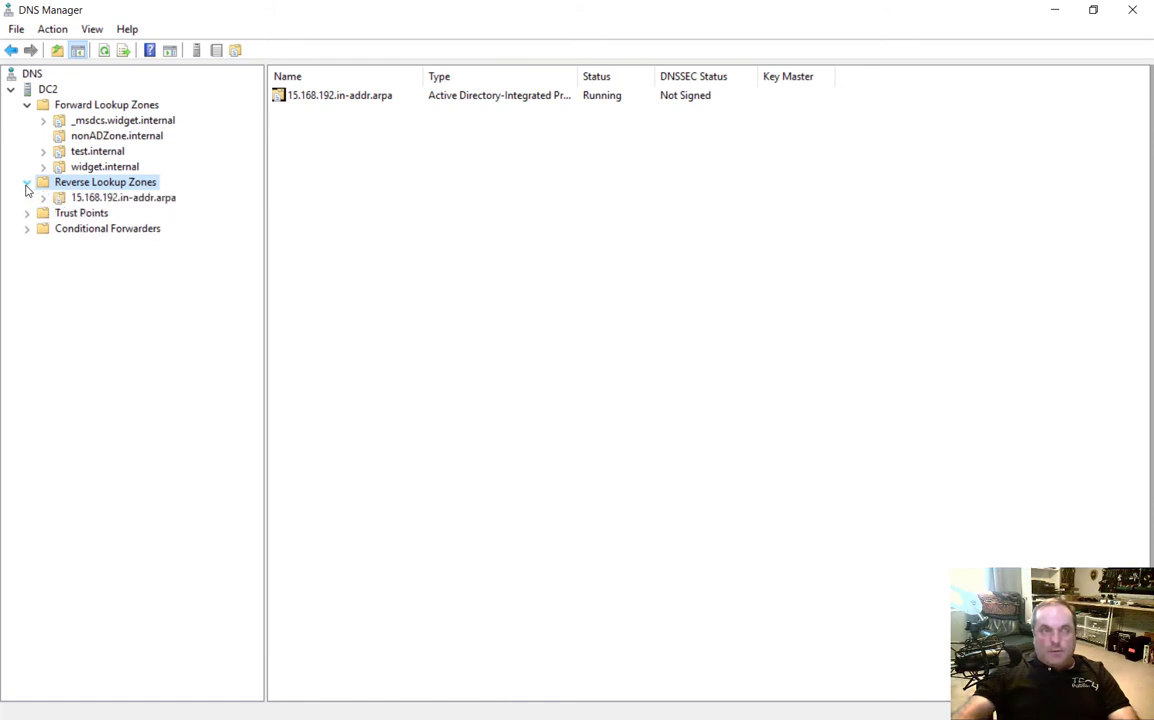
click(96, 202)
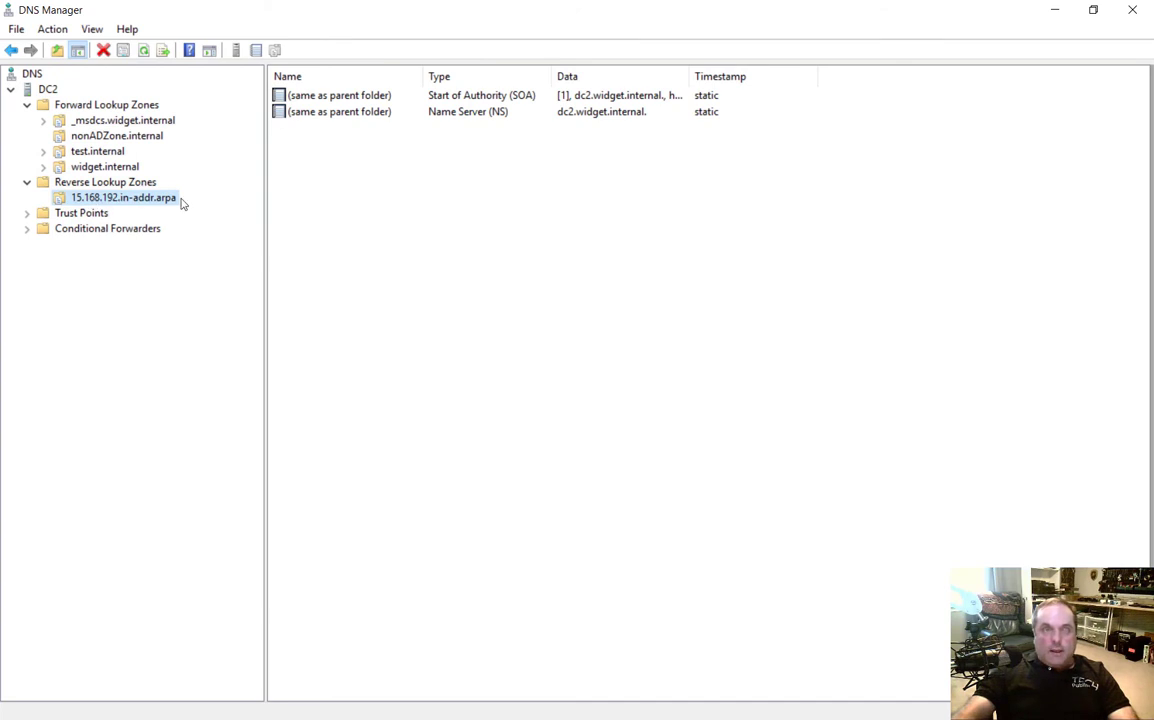
click(362, 112)
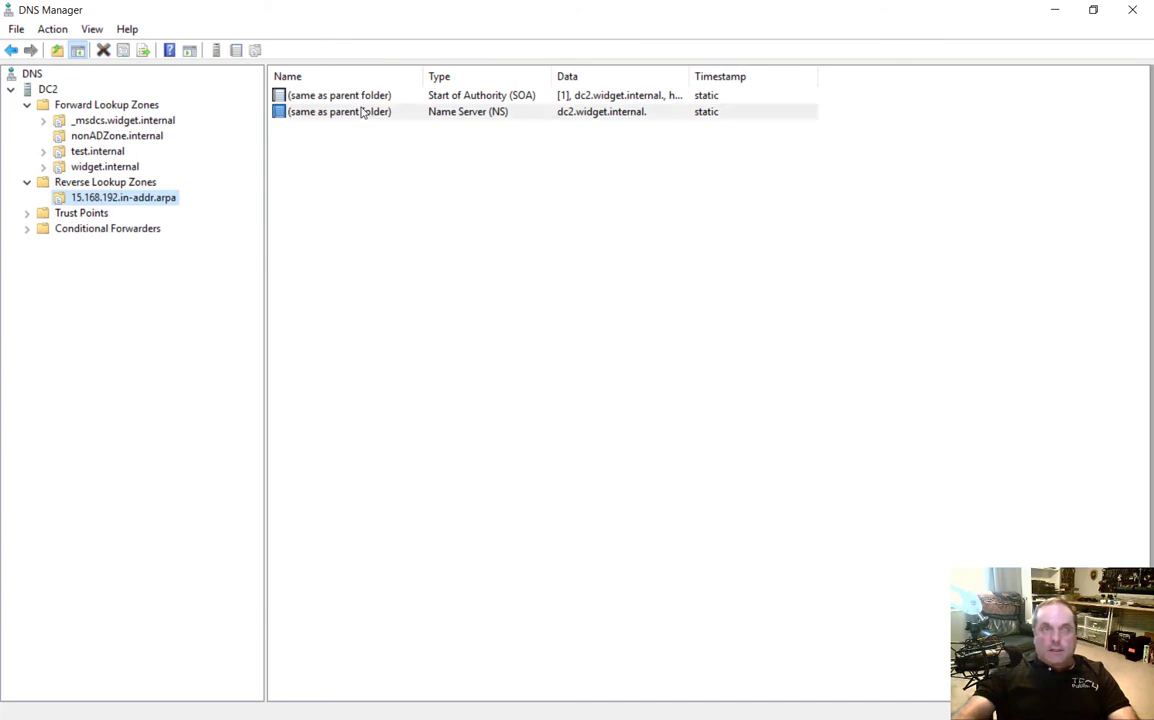
click(457, 155)
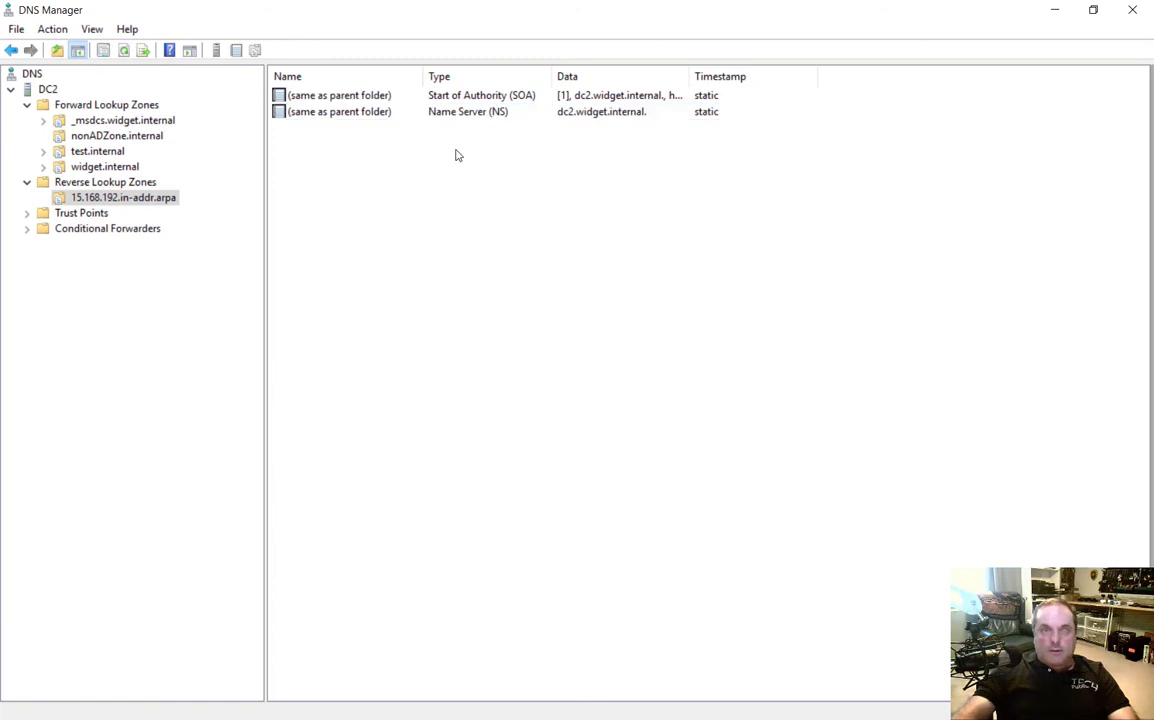
click(510, 100)
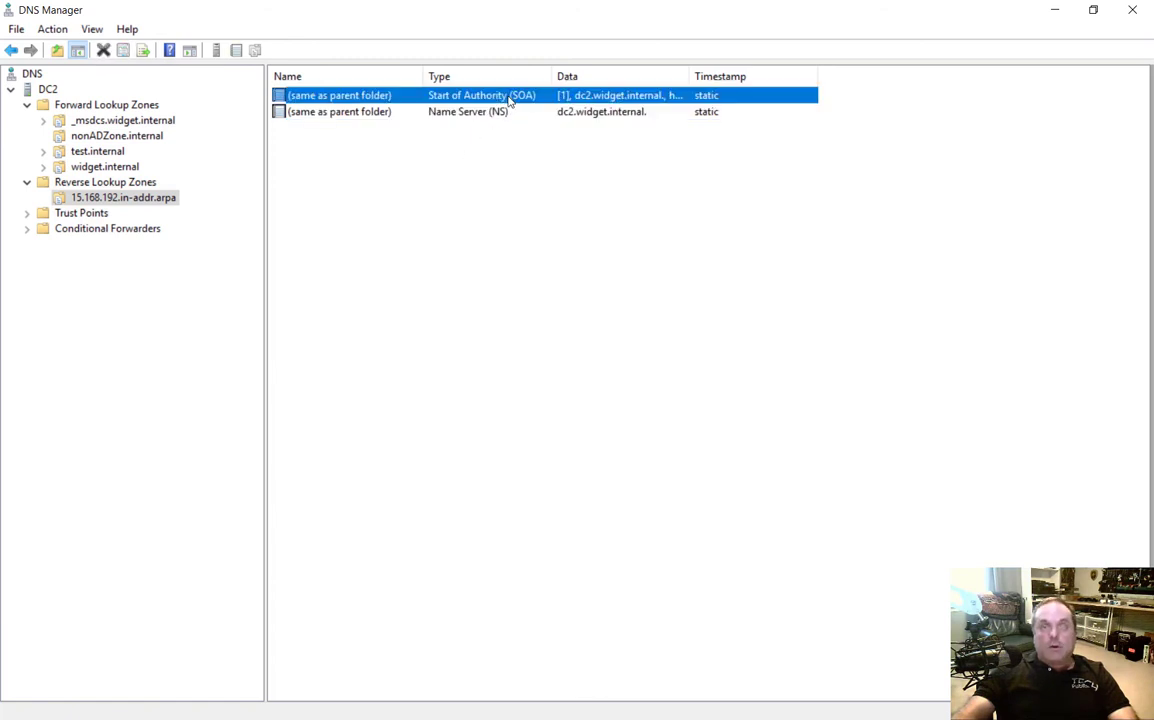
click(487, 158)
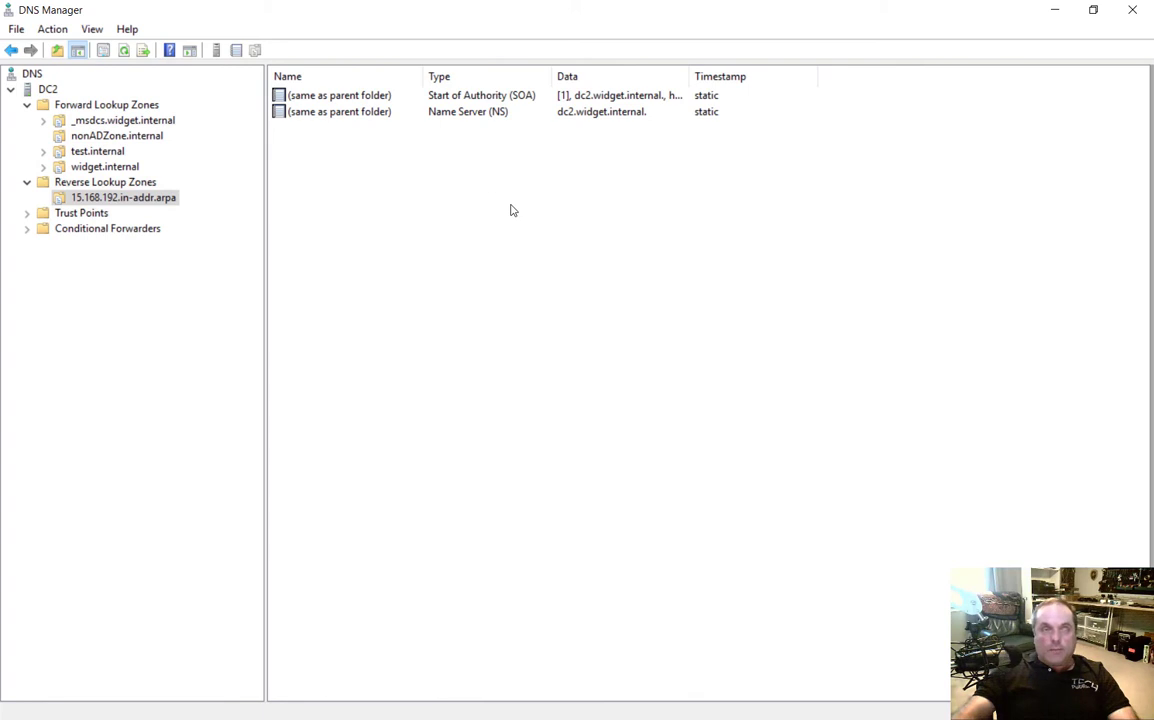
right_click(400, 157)
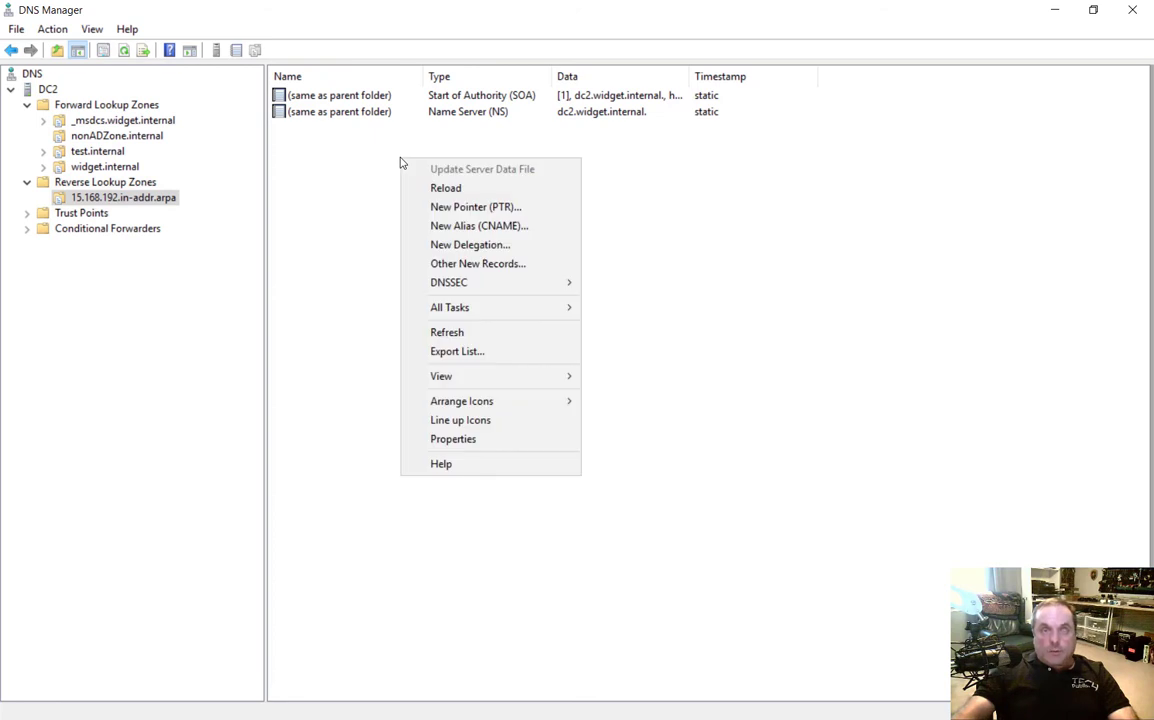
click(443, 208)
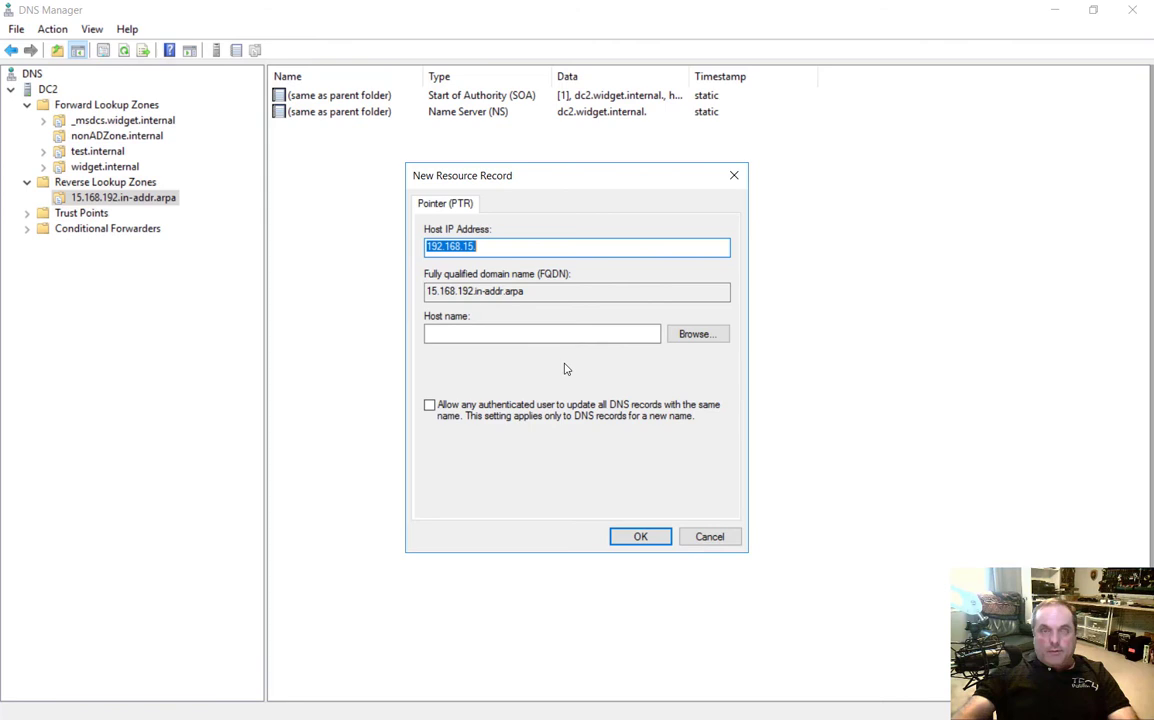
click(506, 339)
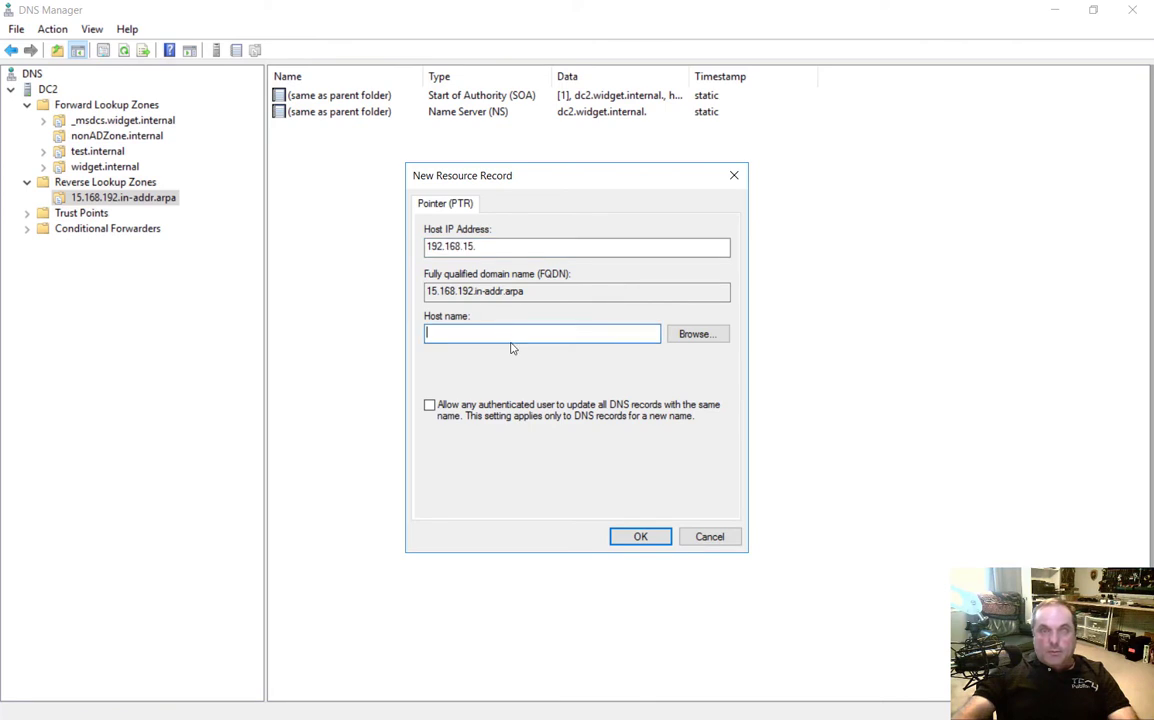
click(700, 536)
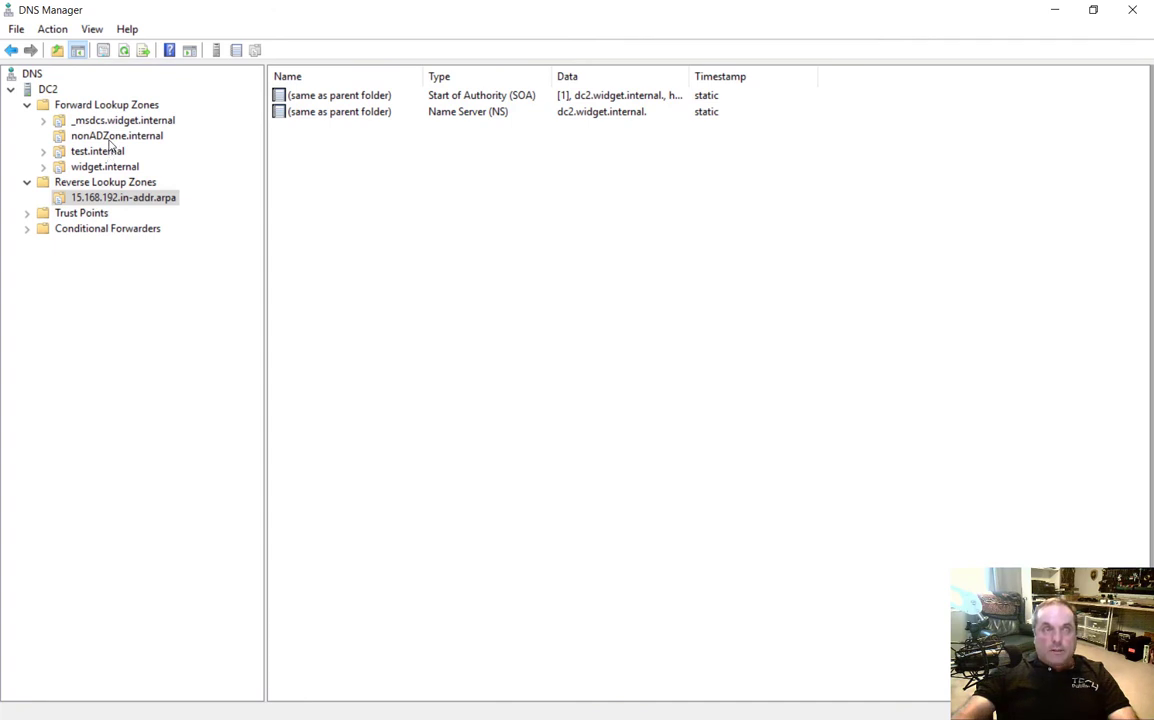
- In the widget.internal zone, enable updating the associated pointer (PTR) record for the dc2 host record with address 192.168.15.239
click(106, 168)
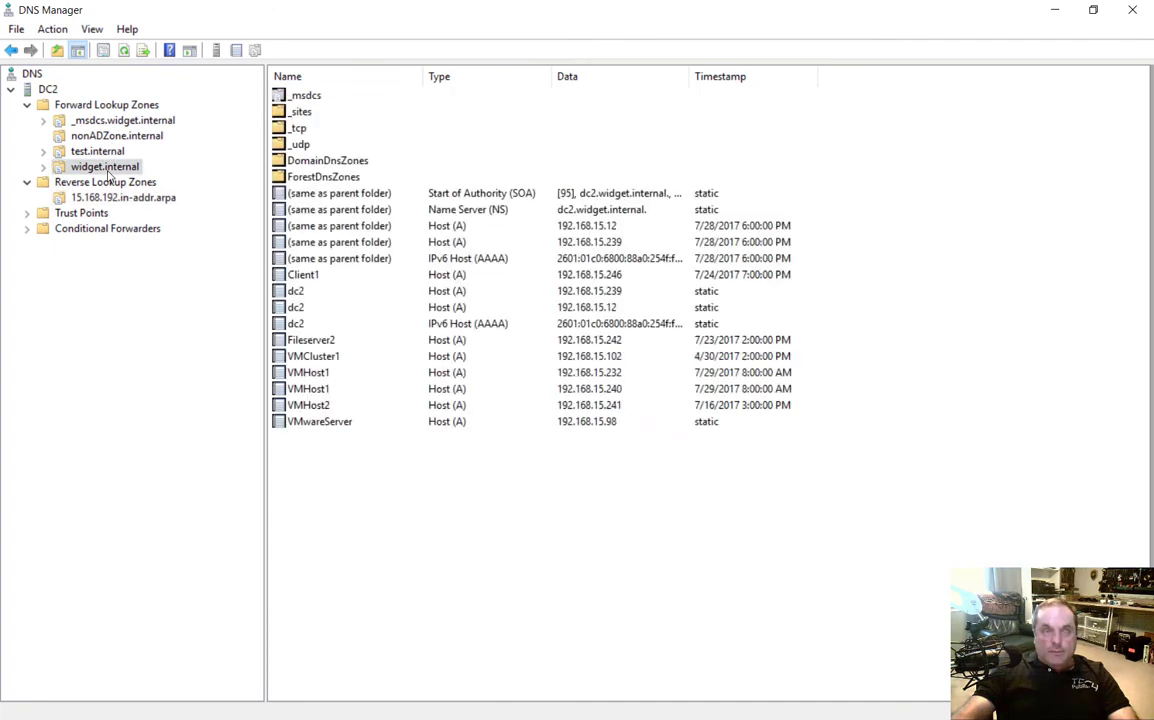
click(296, 292)
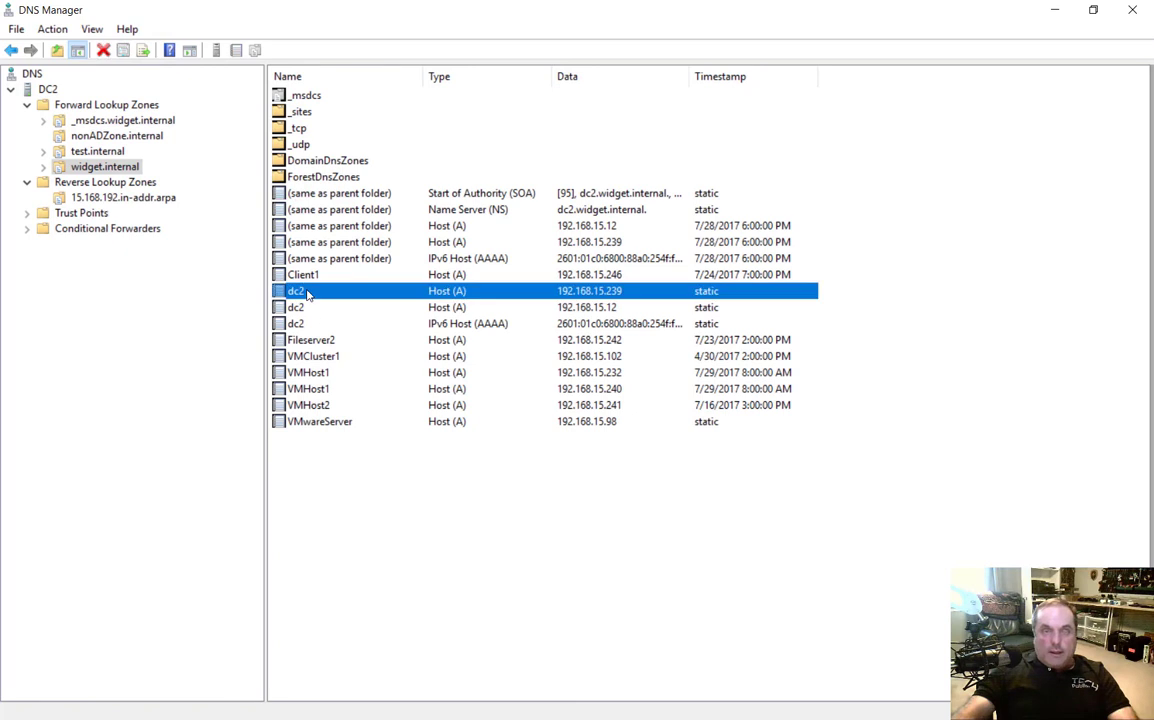
right_click(309, 294)
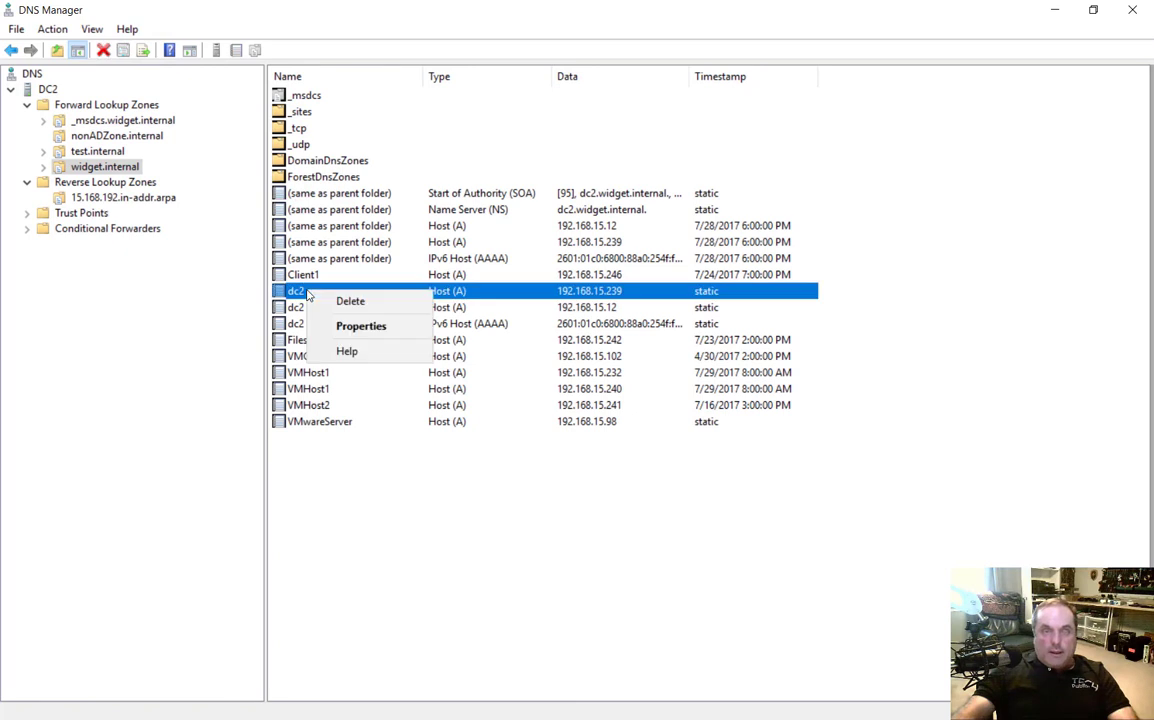
click(347, 334)
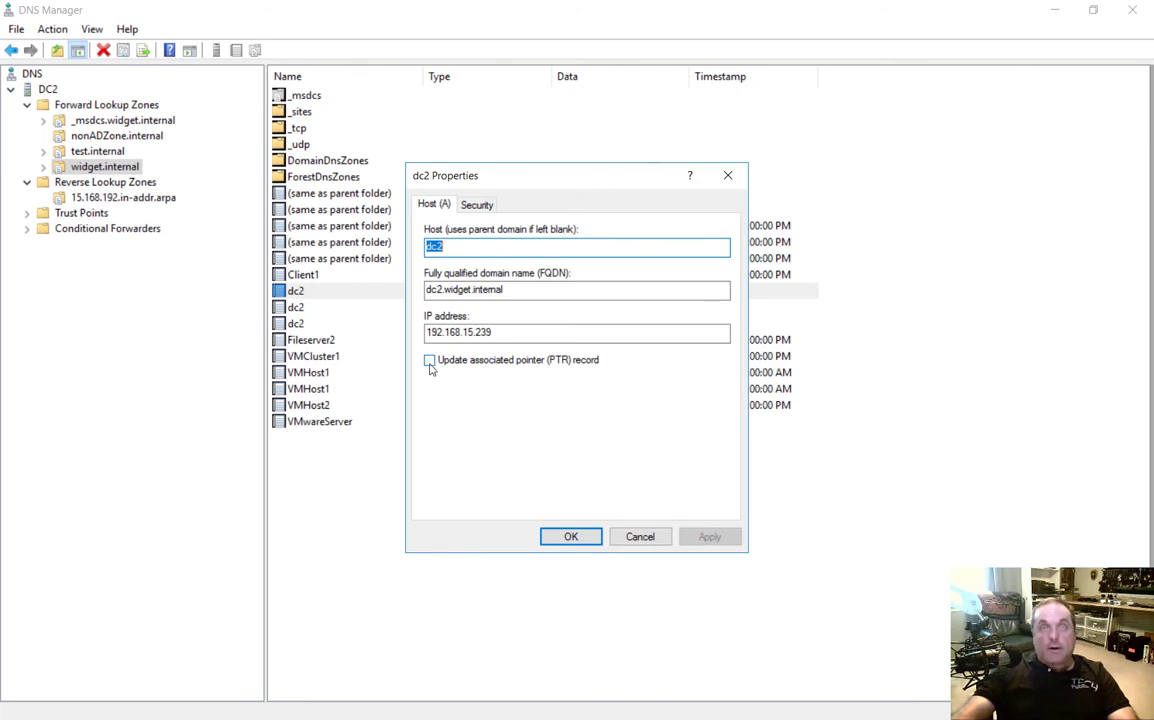
click(429, 362)
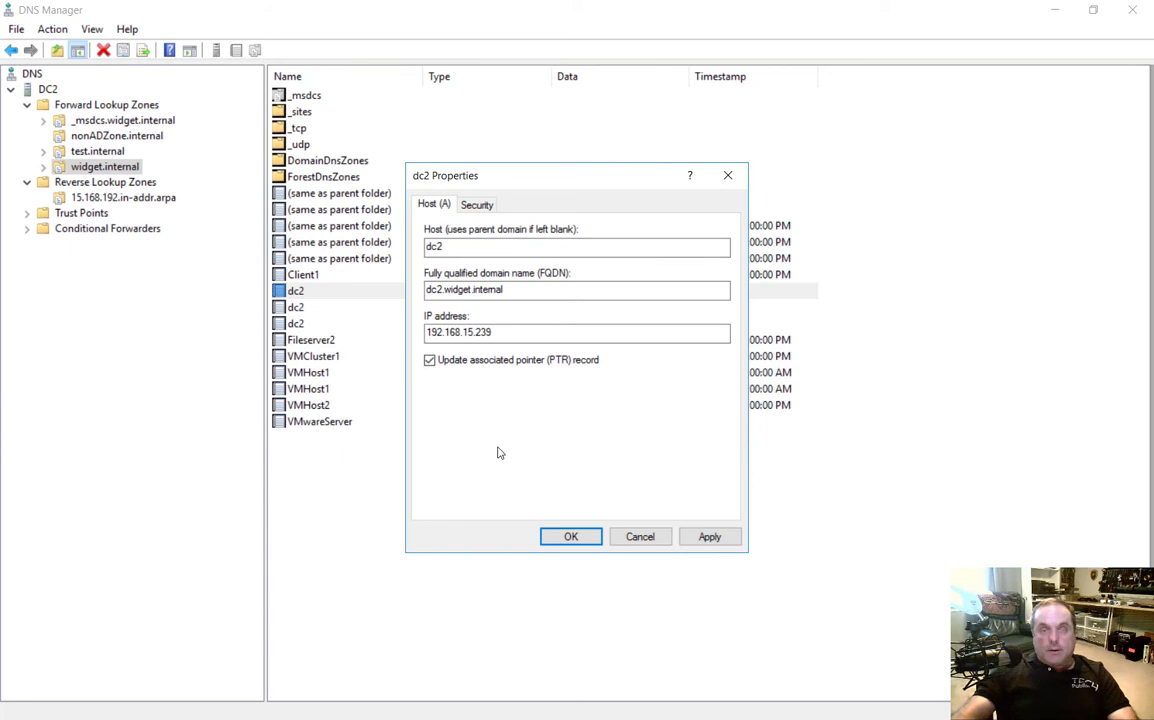
click(727, 542)
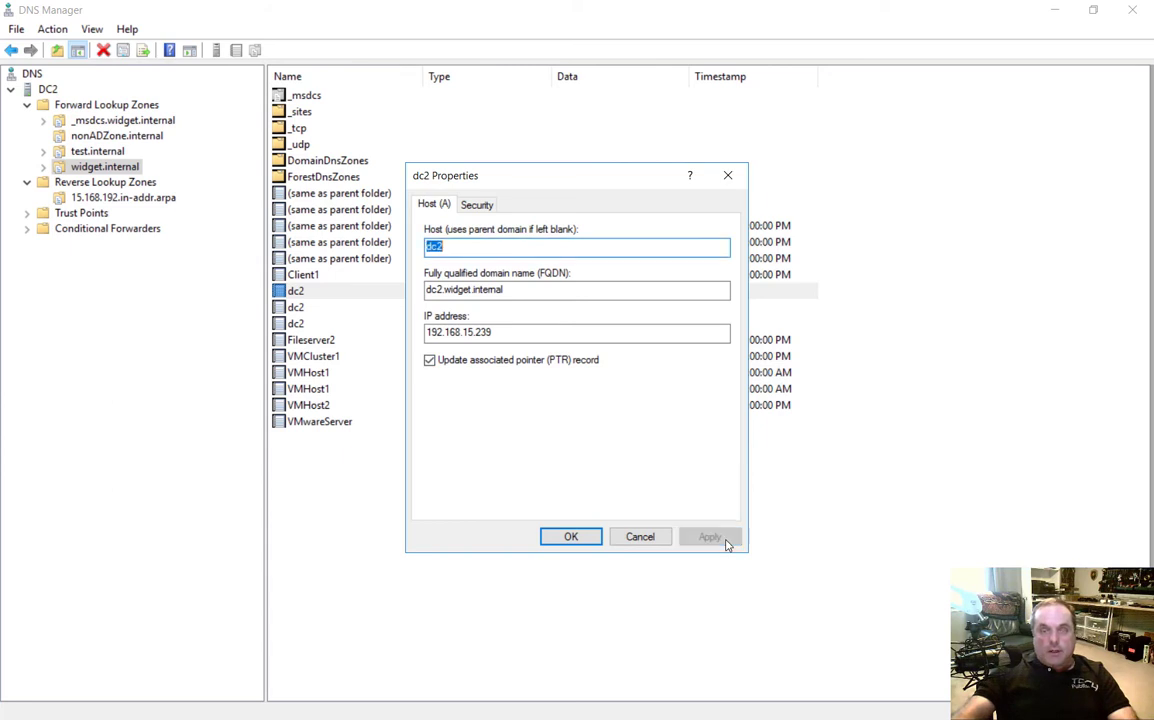
click(563, 537)
- Refresh the 15.168.192.in-addr.arpa reverse zone and check it for the server's pointer record
click(120, 197)
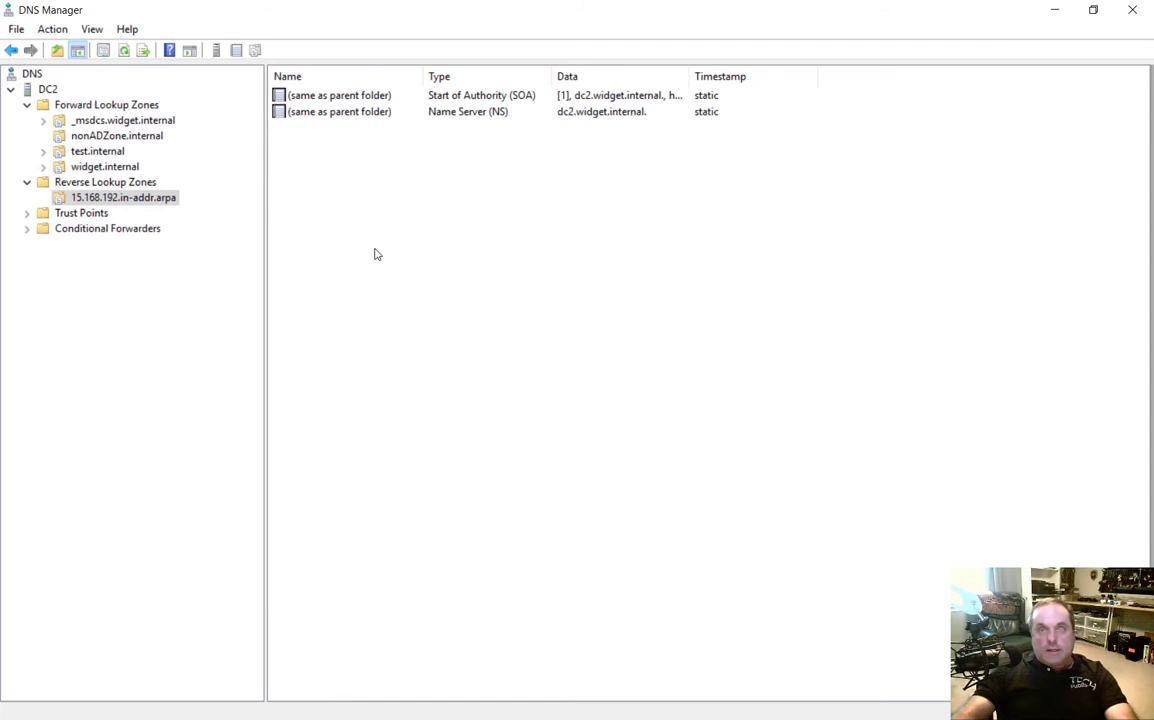
key(F5)
click(303, 127)
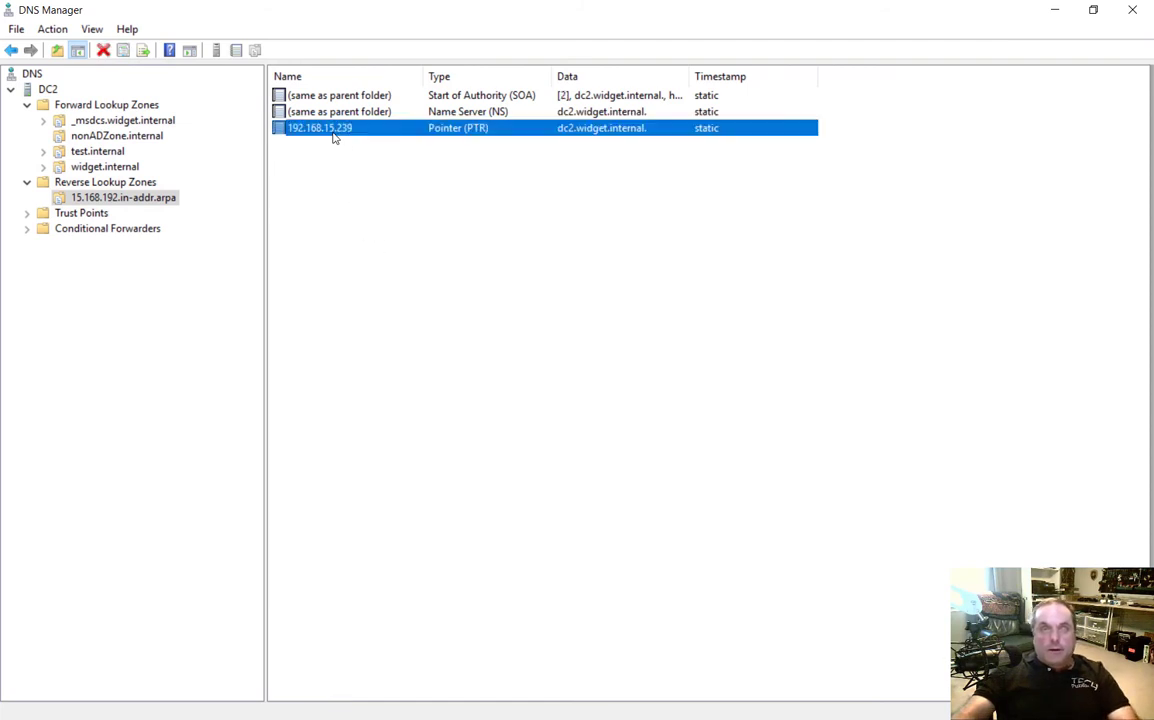
click(432, 192)
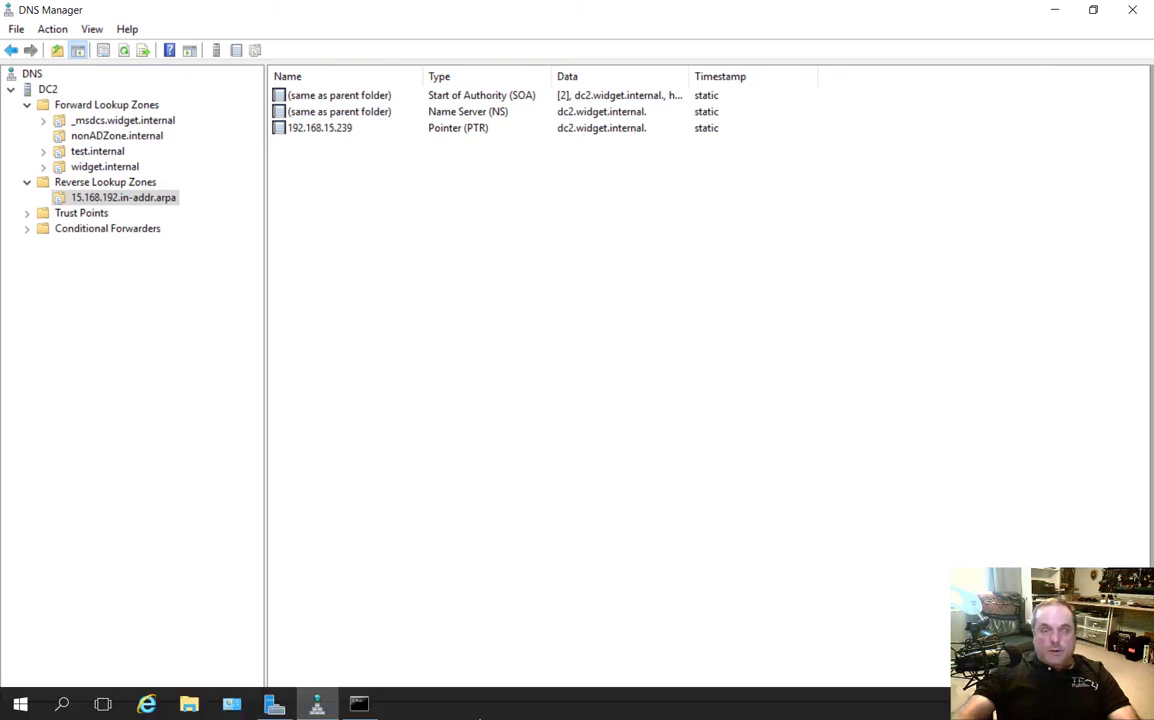
- Switch to the Command Prompt, clear its output, and ping dc2 by host name
click(360, 708)
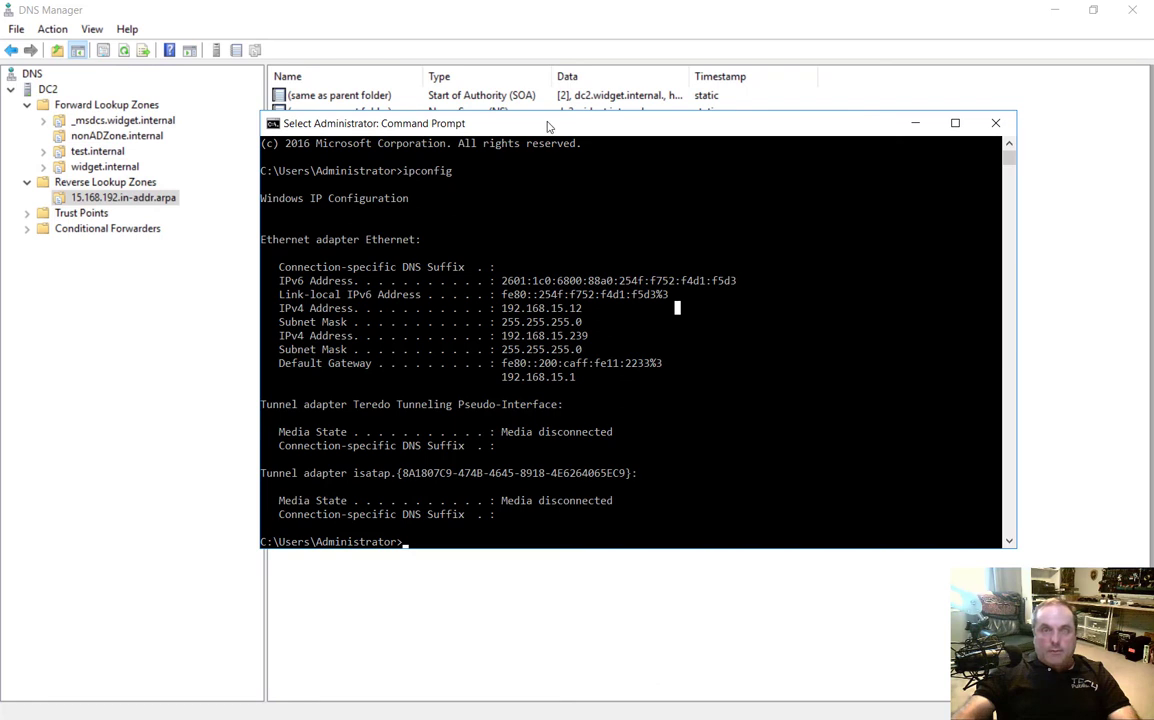
text(cls)
key(Return)
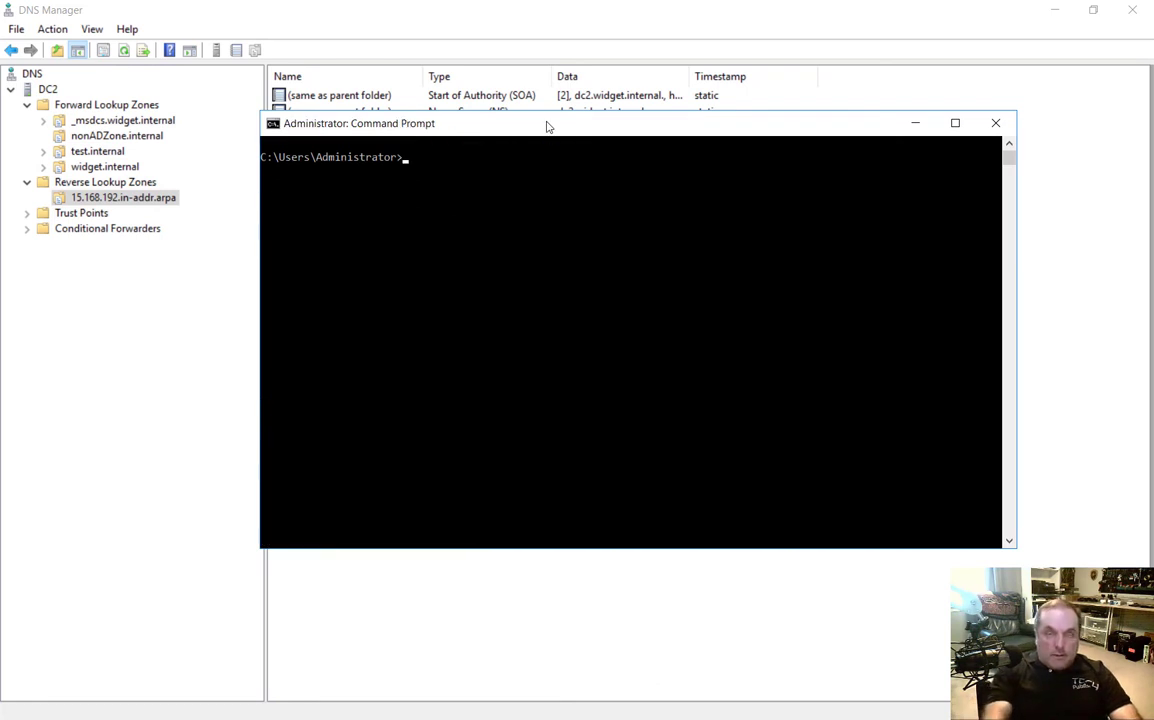
text(ping )
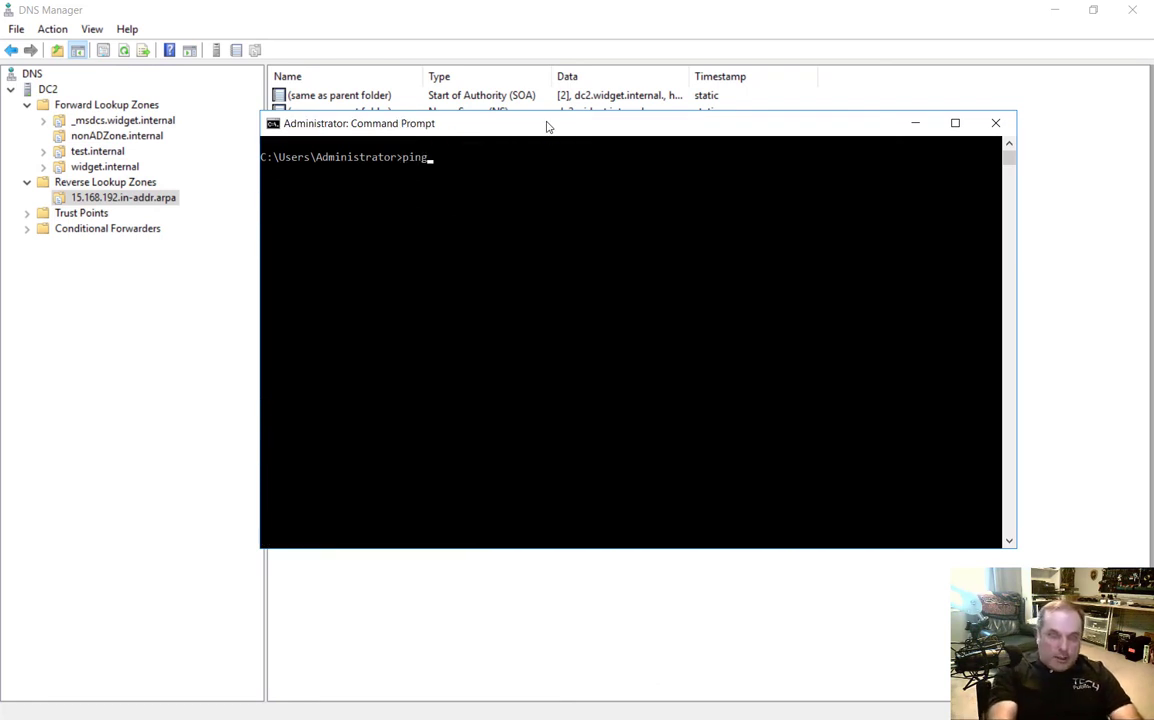
text(dc2)
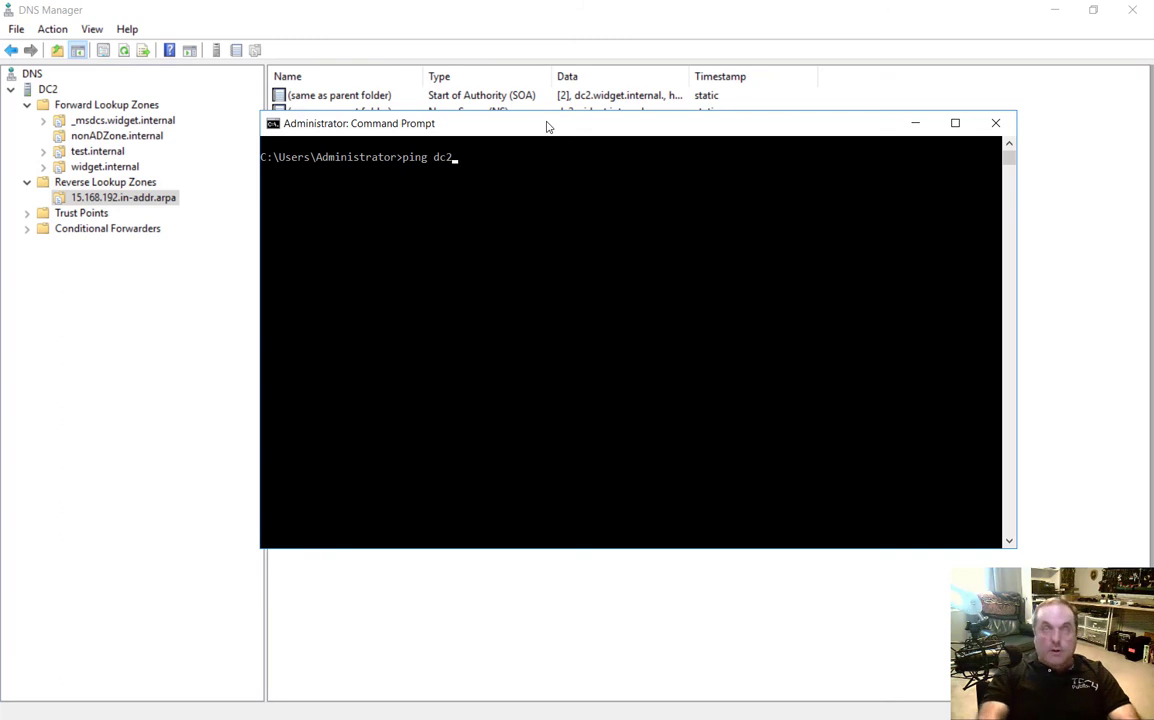
key(Return)
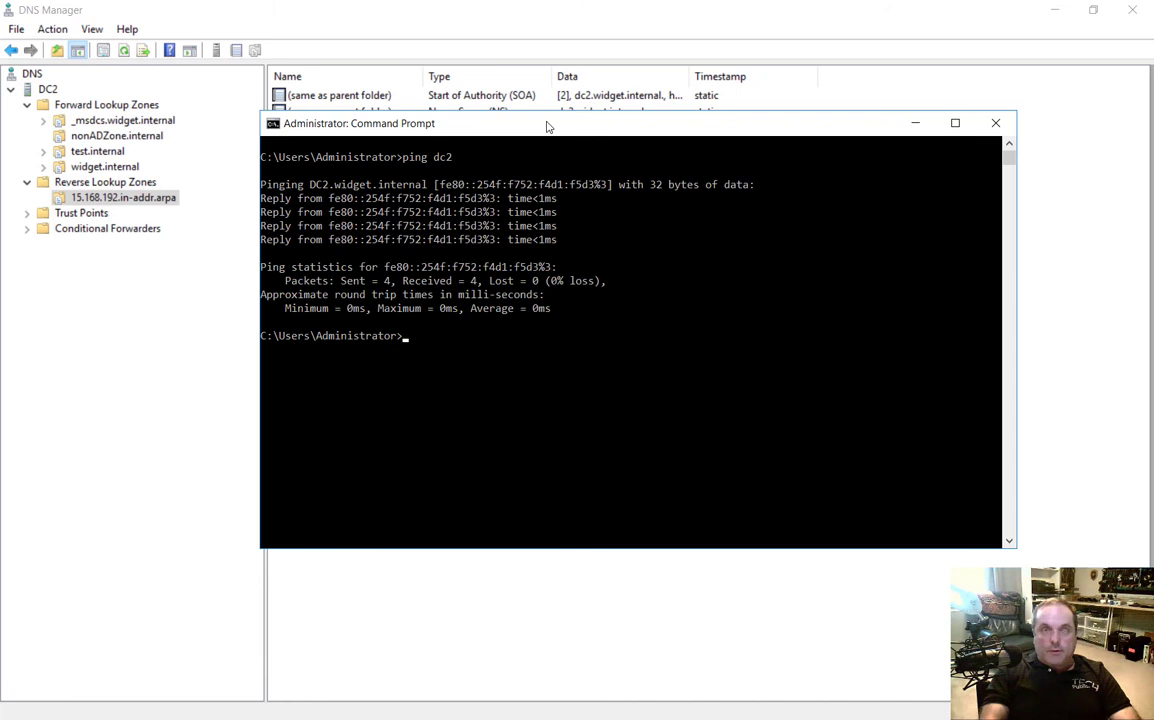
- Ping dc2 again with the -4 option to force IPv4
key(Up)
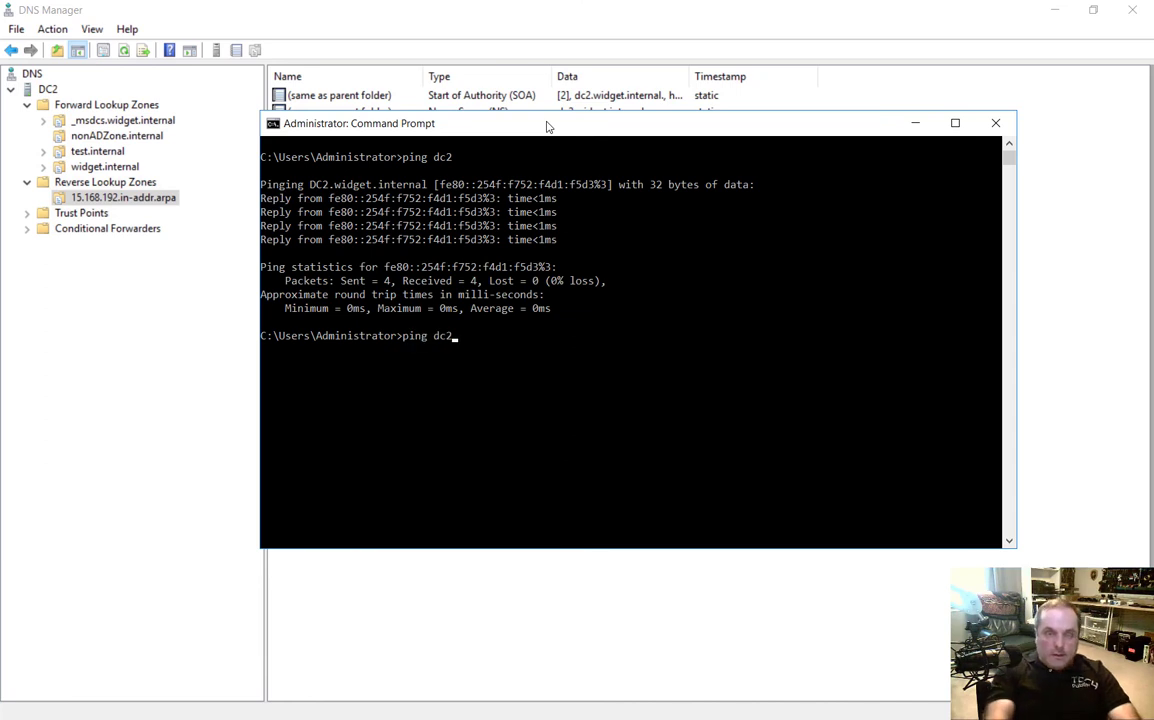
text(-4)
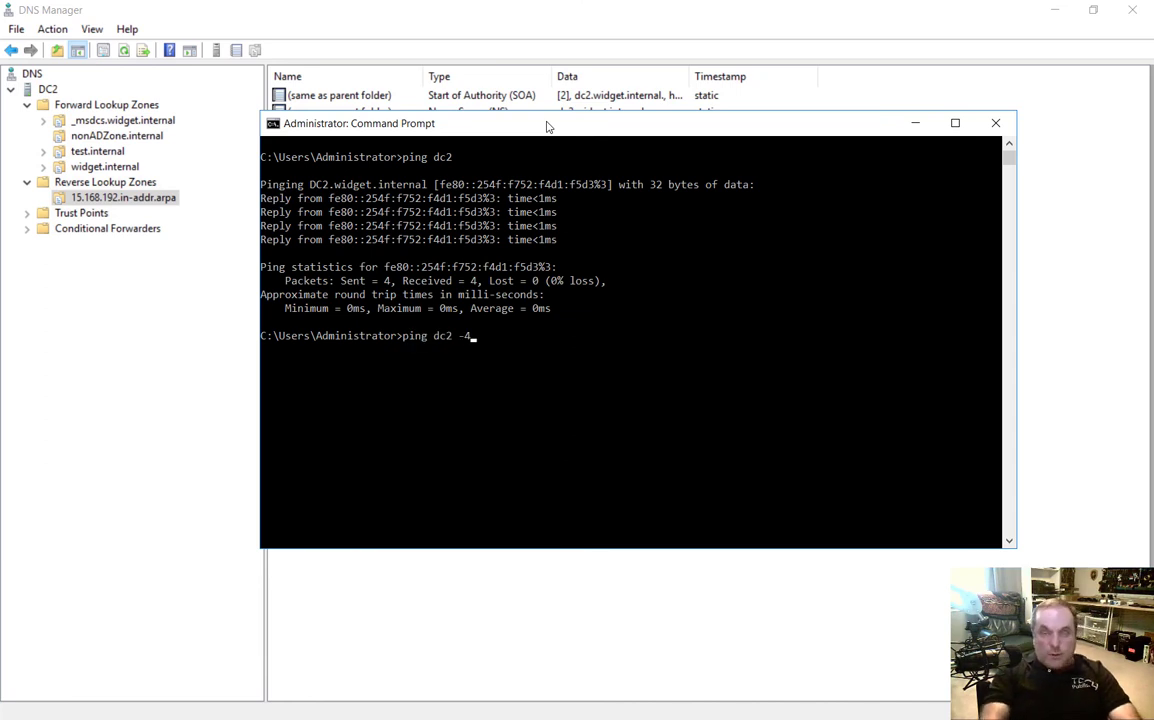
key(Return)
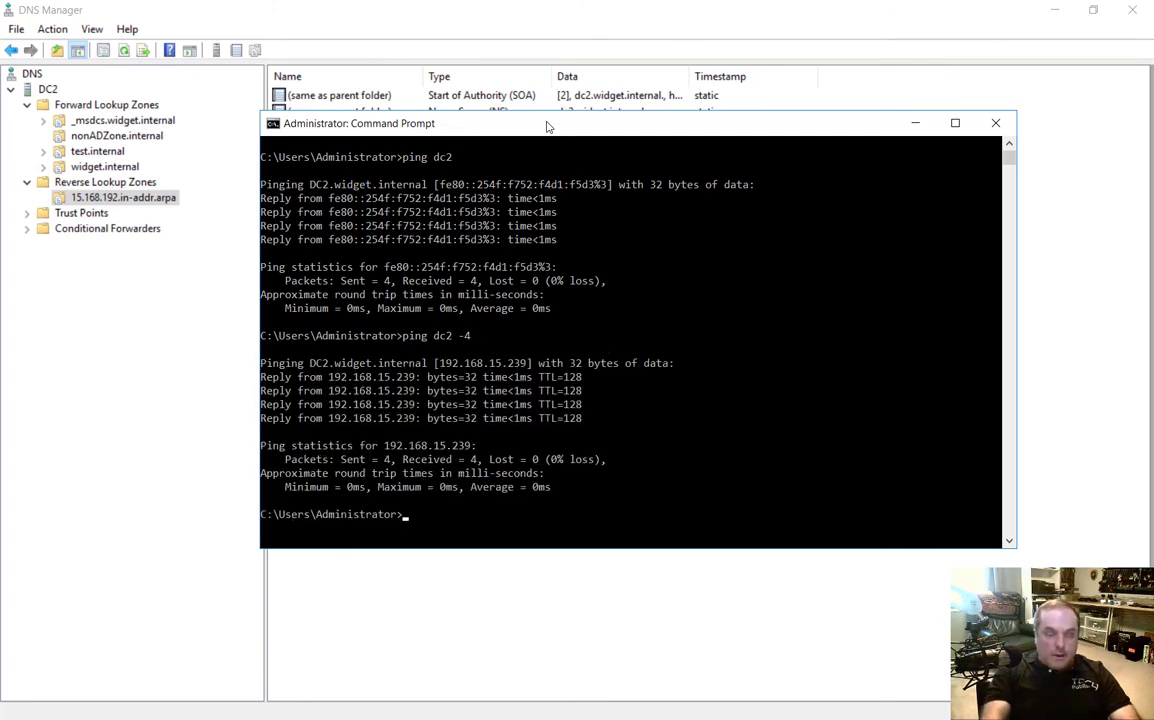
- Clear the console, test reverse name resolution with ping -a 192.168.15.239, and highlight the resolved host name and the ping -a command
text(cls)
key(Return)
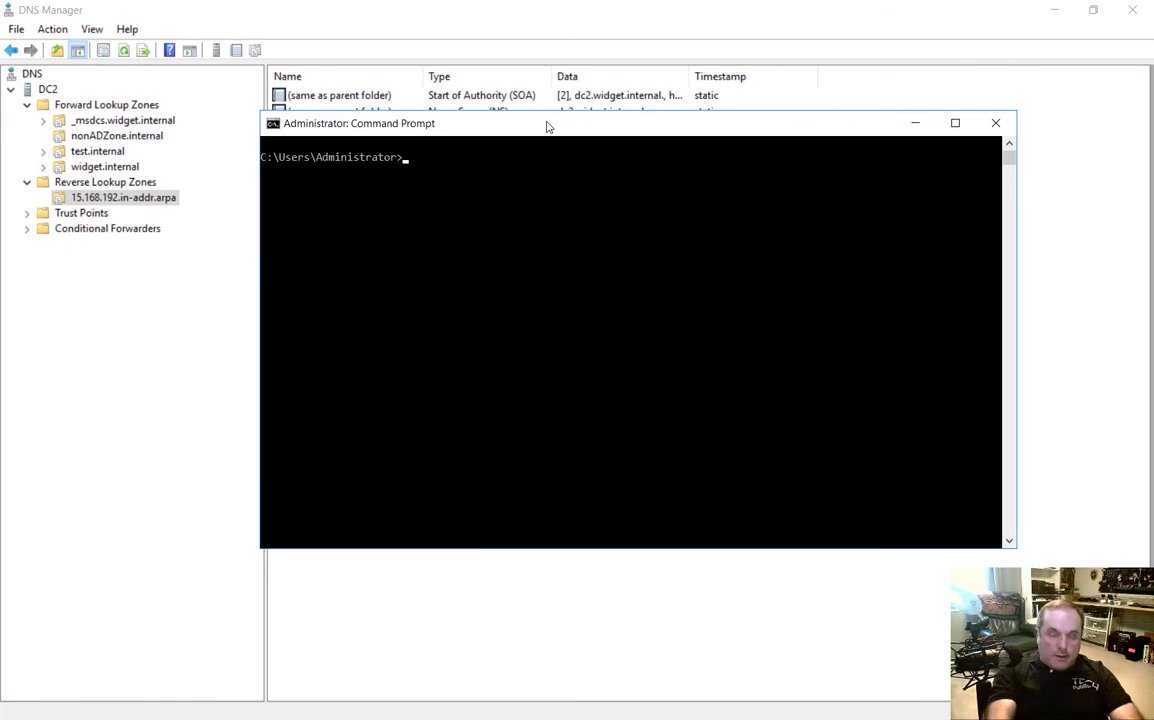
text(ping)
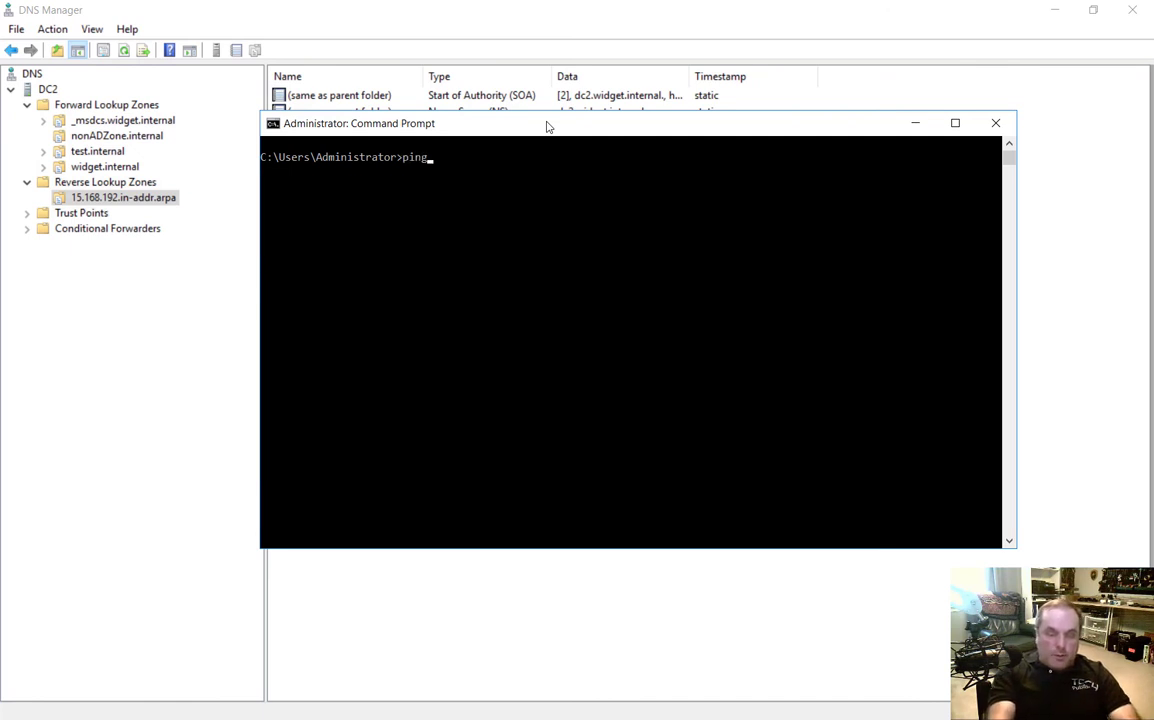
text( -a )
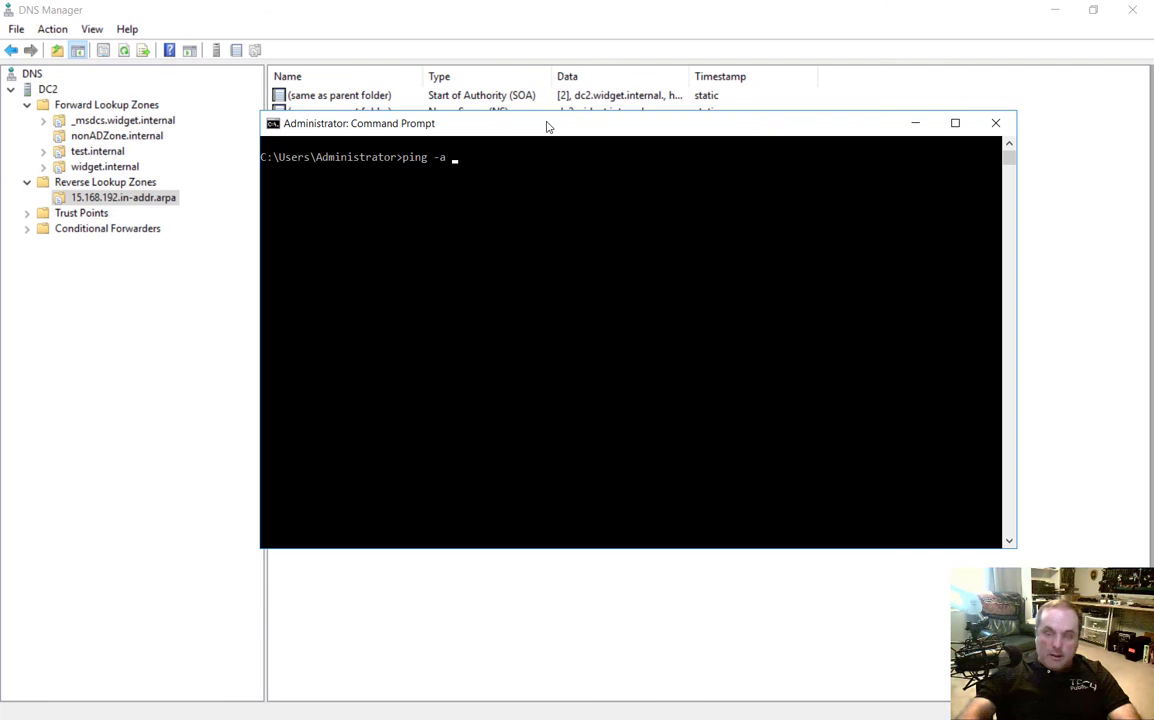
text(192.168.)
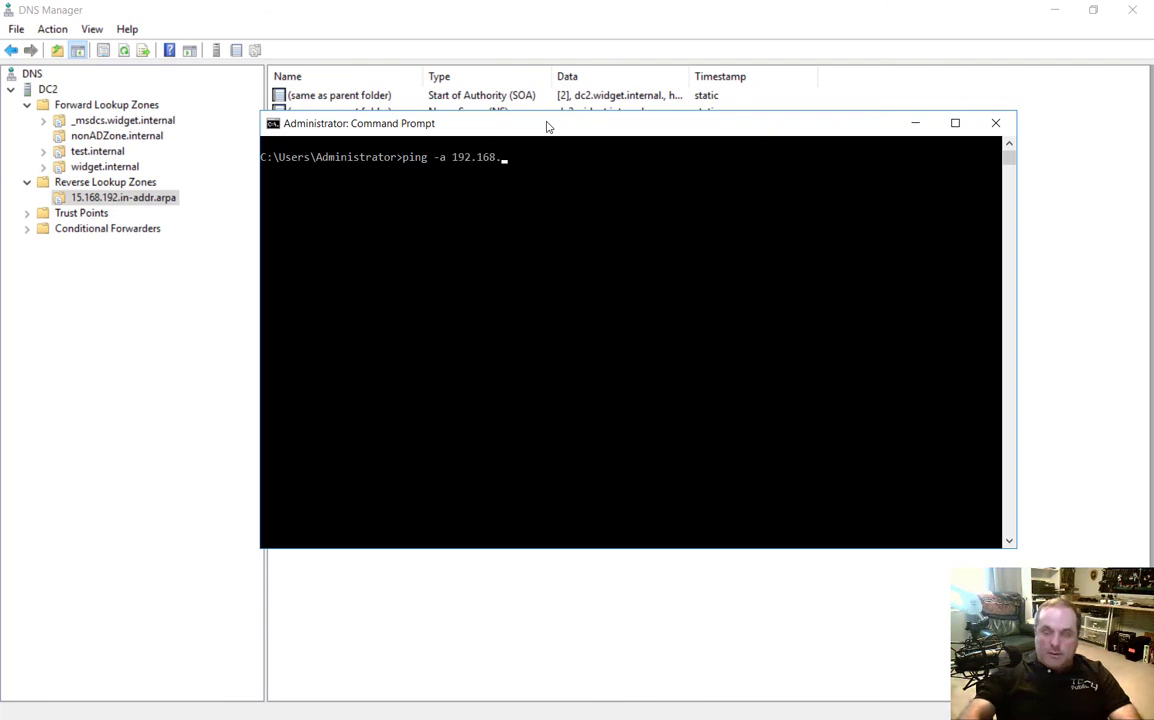
text(15.239)
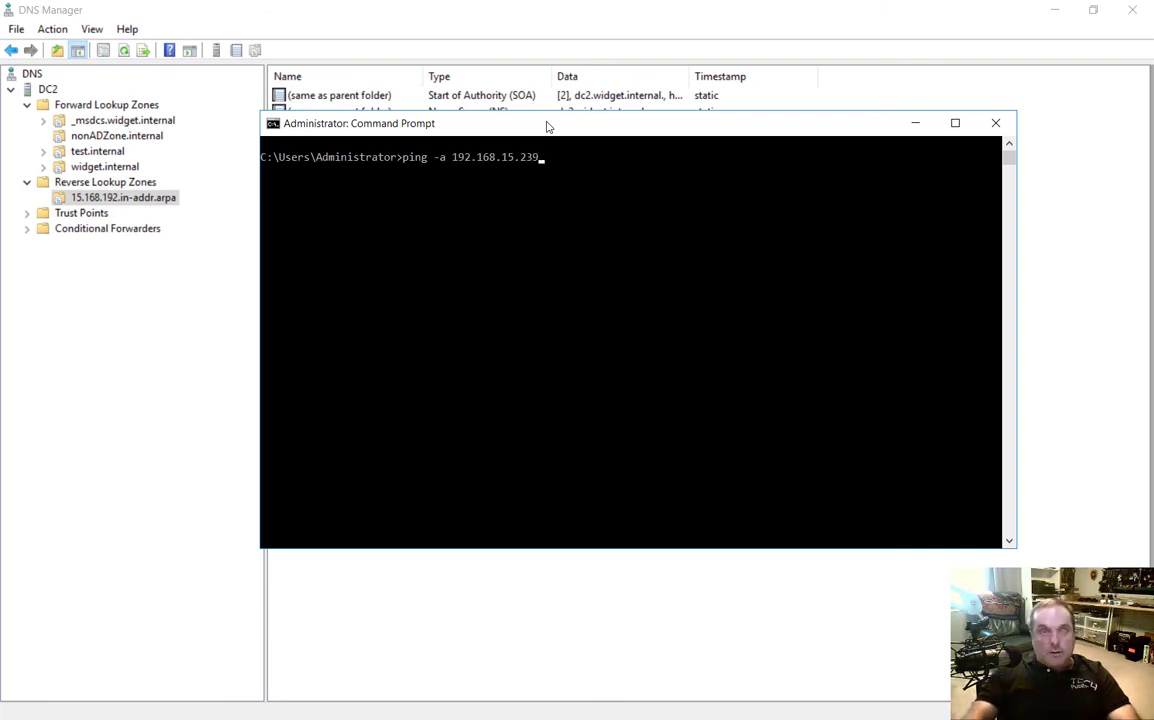
key(Return)
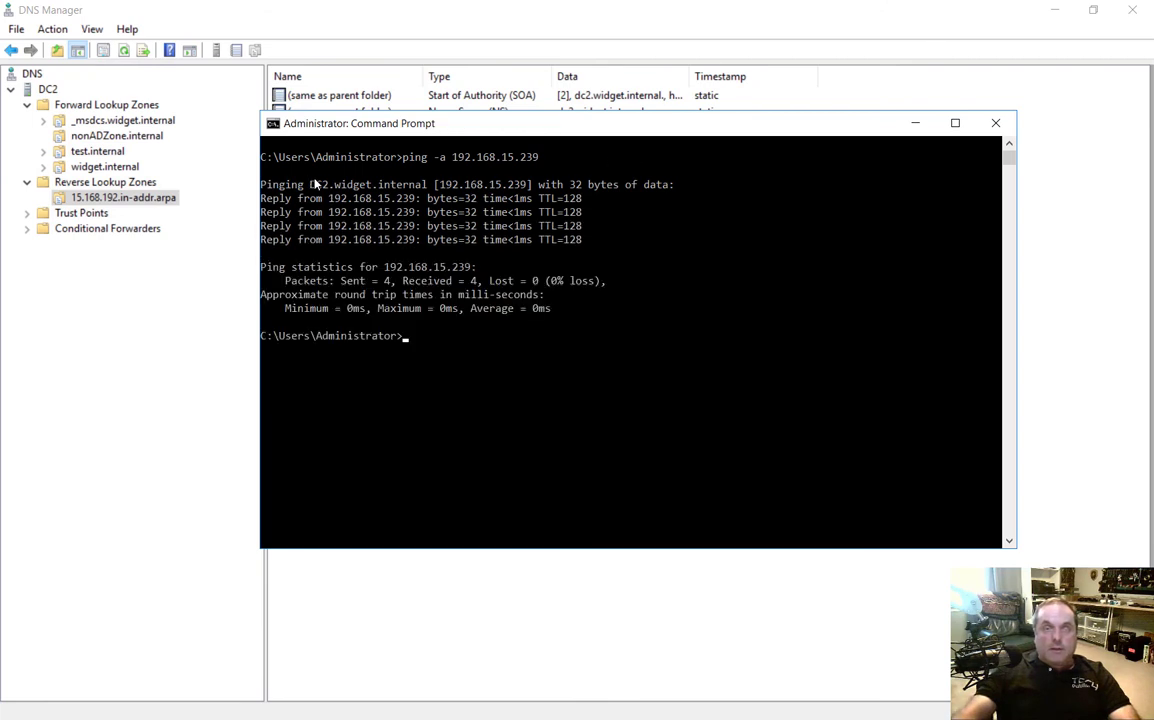
drag(310, 186, 427, 187)
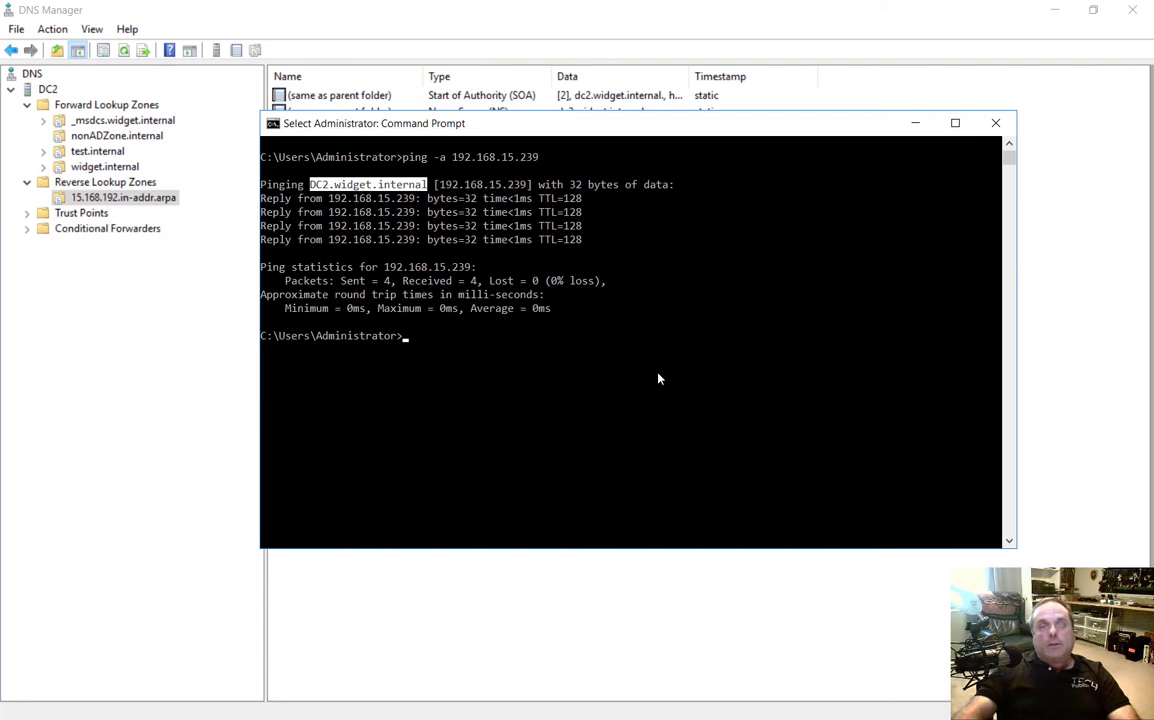
drag(446, 158, 402, 160)
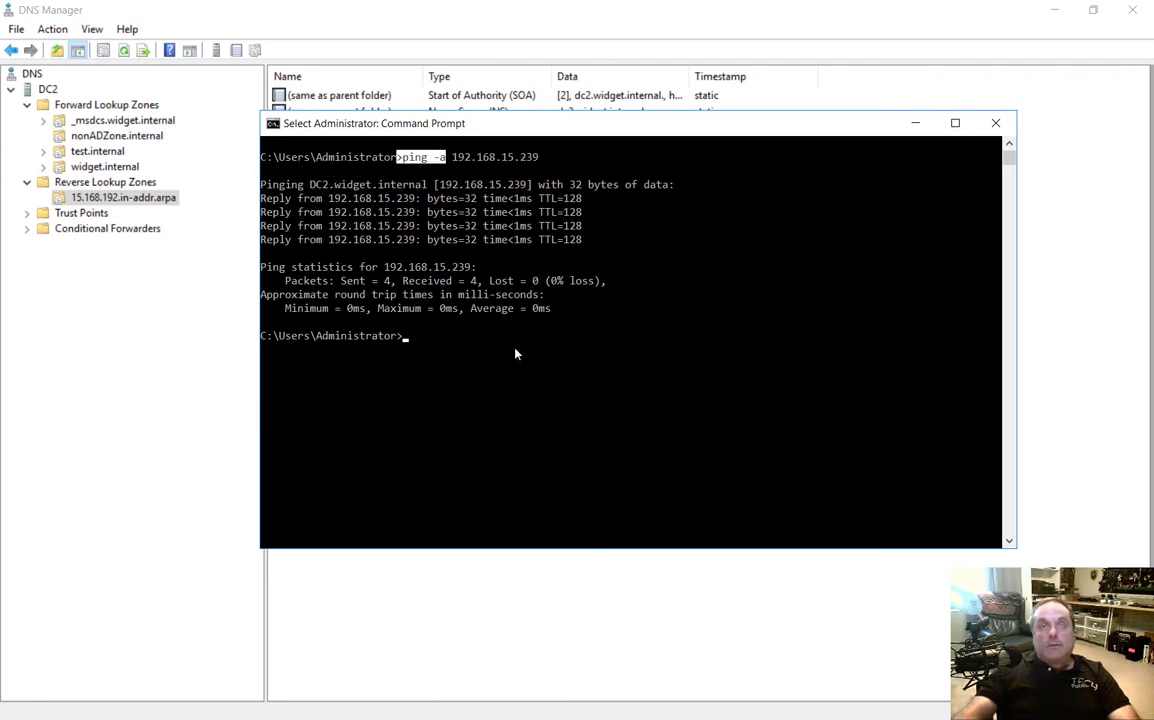